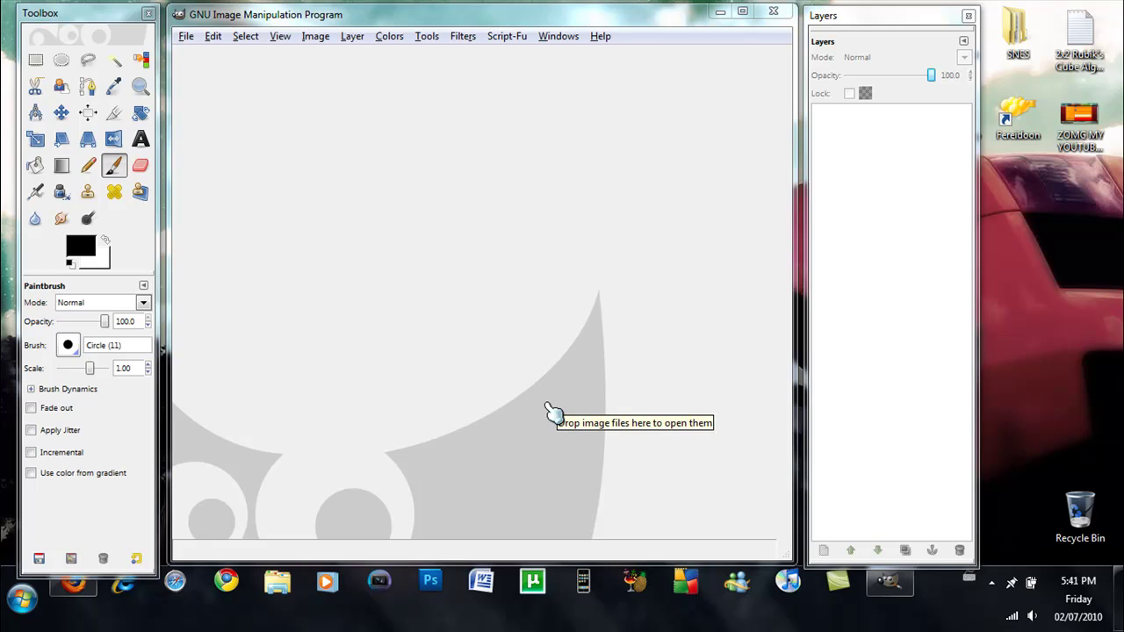
Step: Create a new 600×450 pixel image with a white background
left_click(186, 37)
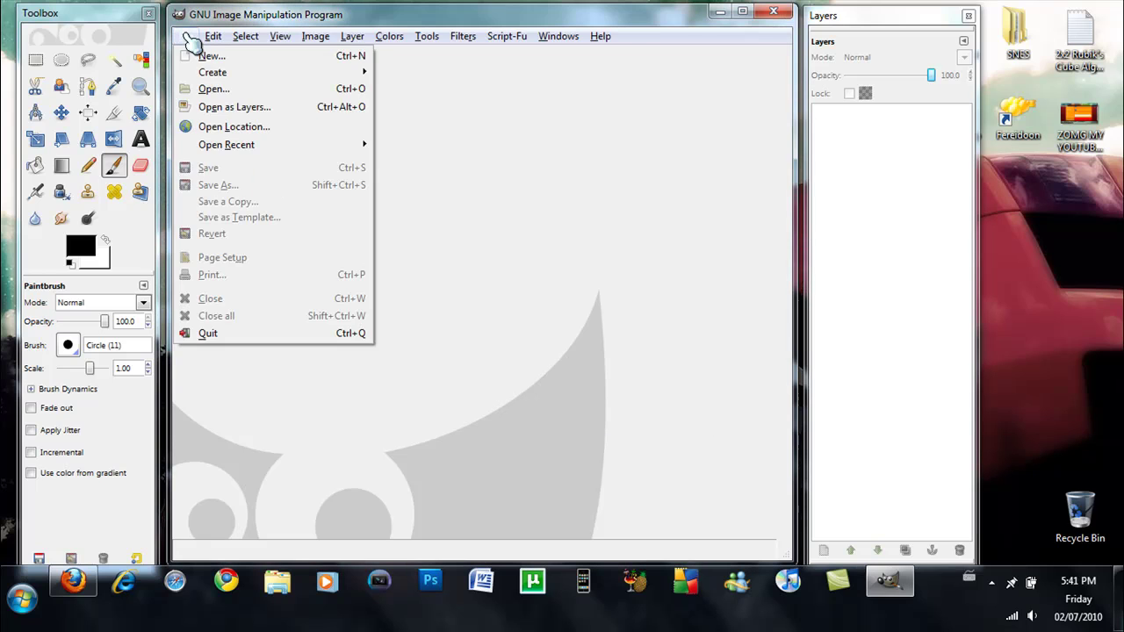
left_click(204, 56)
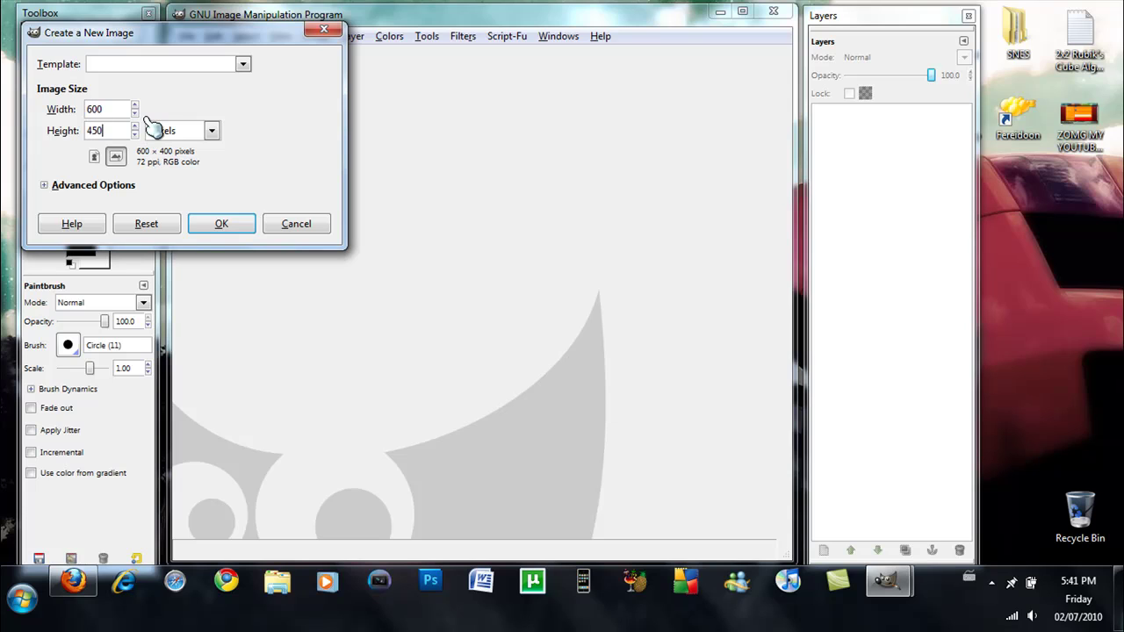
left_click(230, 223)
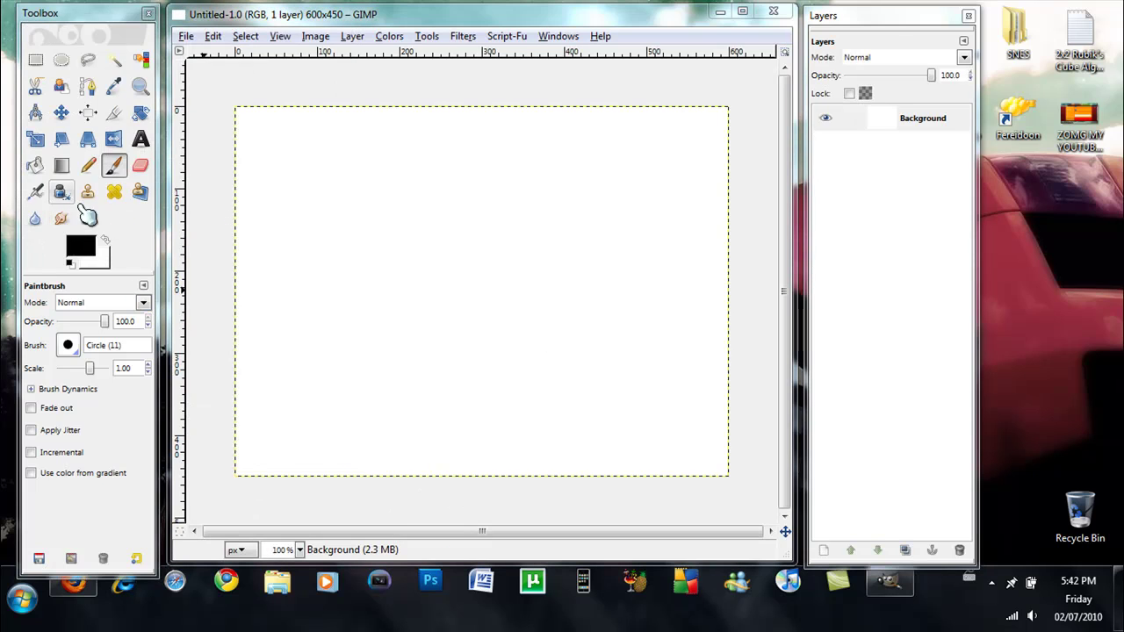
Step: Bucket-fill the canvas black and set the foreground colour to dark blue 28188f
left_click(35, 167)
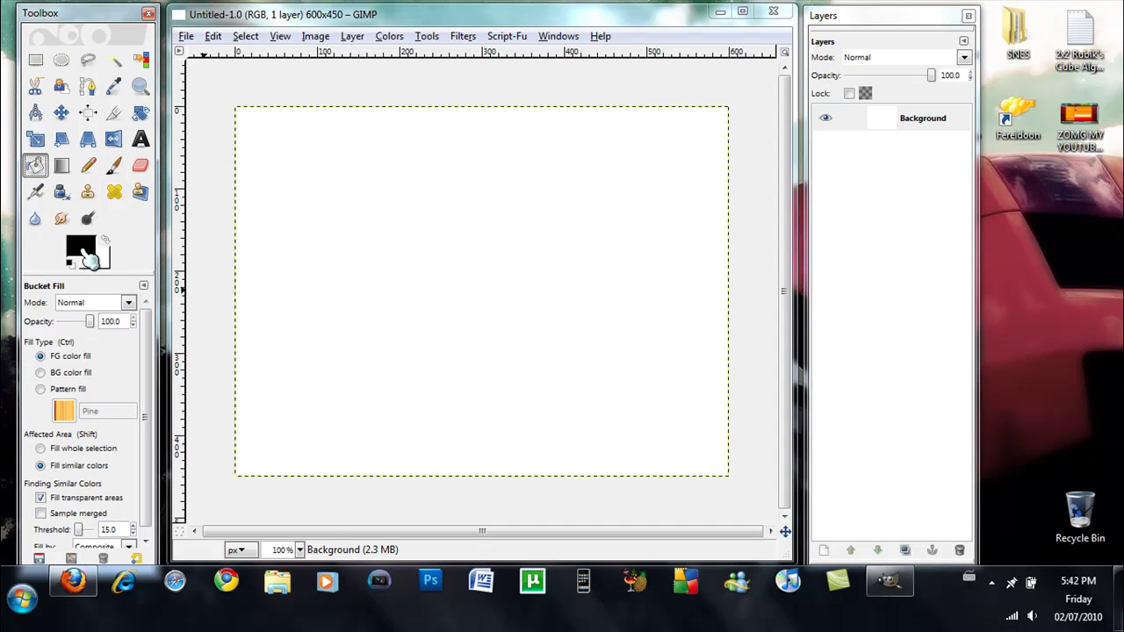
left_click(483, 264)
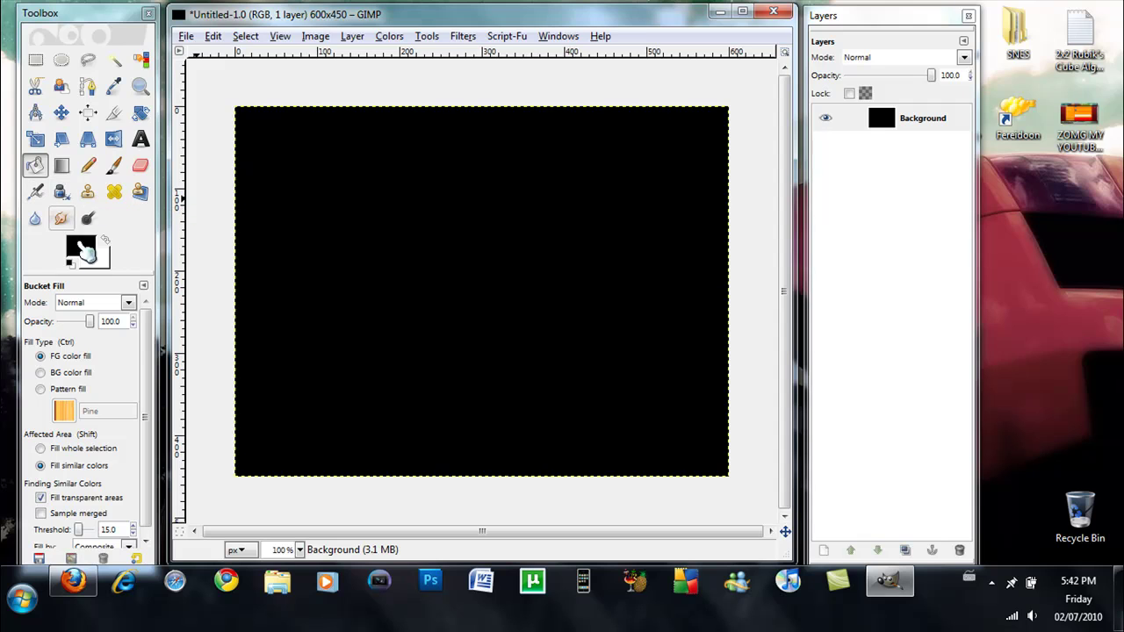
left_click(89, 253)
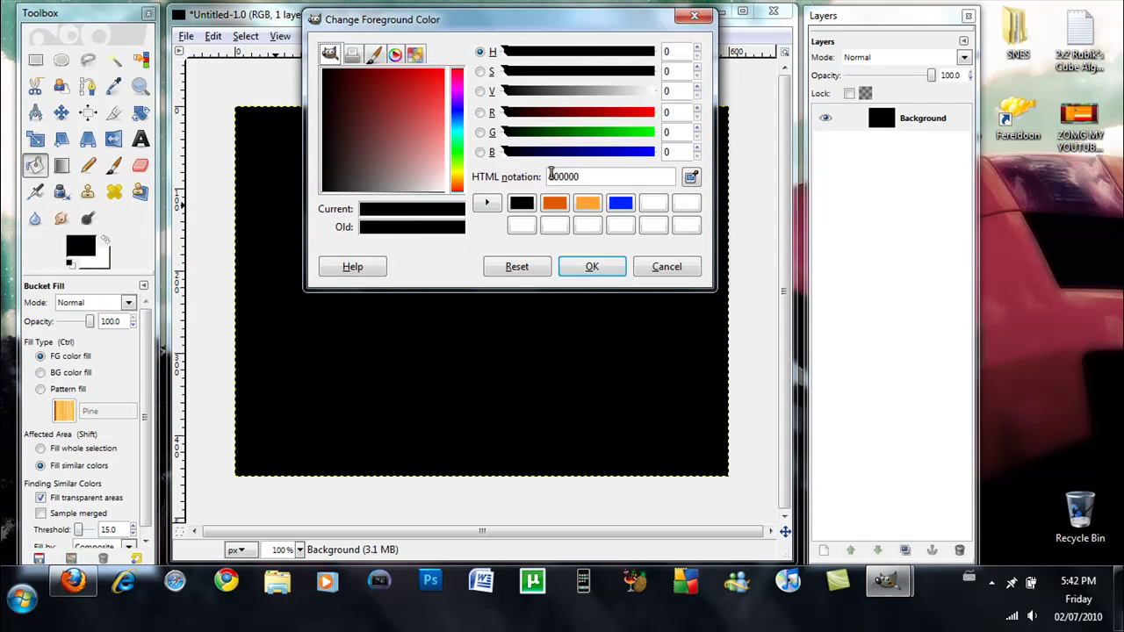
left_click_drag(597, 180, 486, 182)
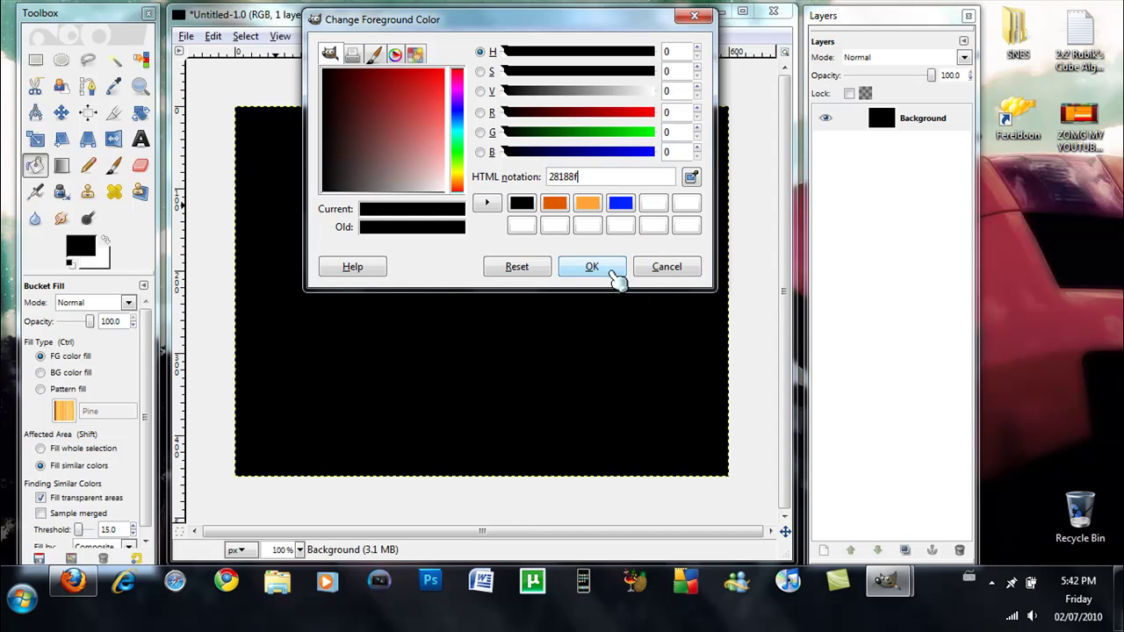
left_click(615, 273)
Step: Set the background colour to black
left_click(103, 263)
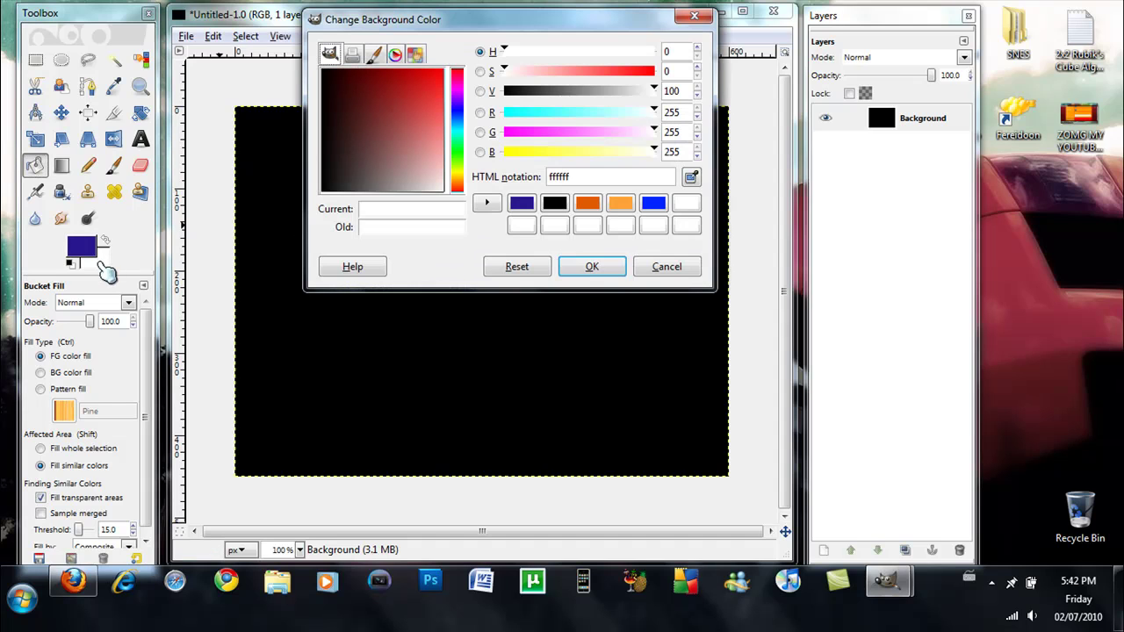
left_click(555, 203)
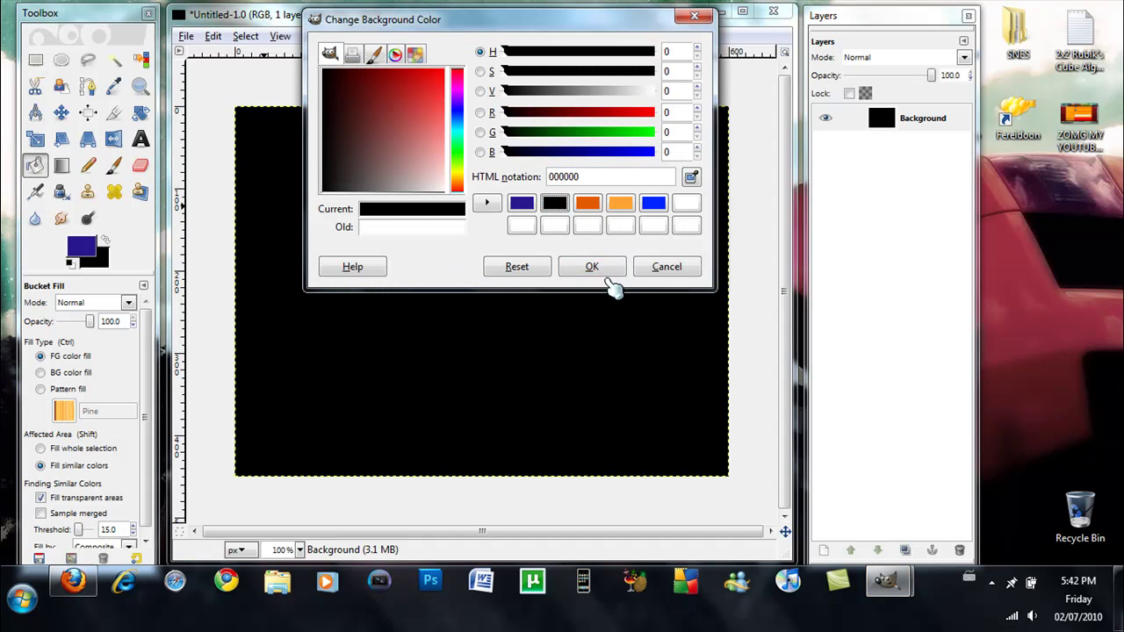
left_click(604, 272)
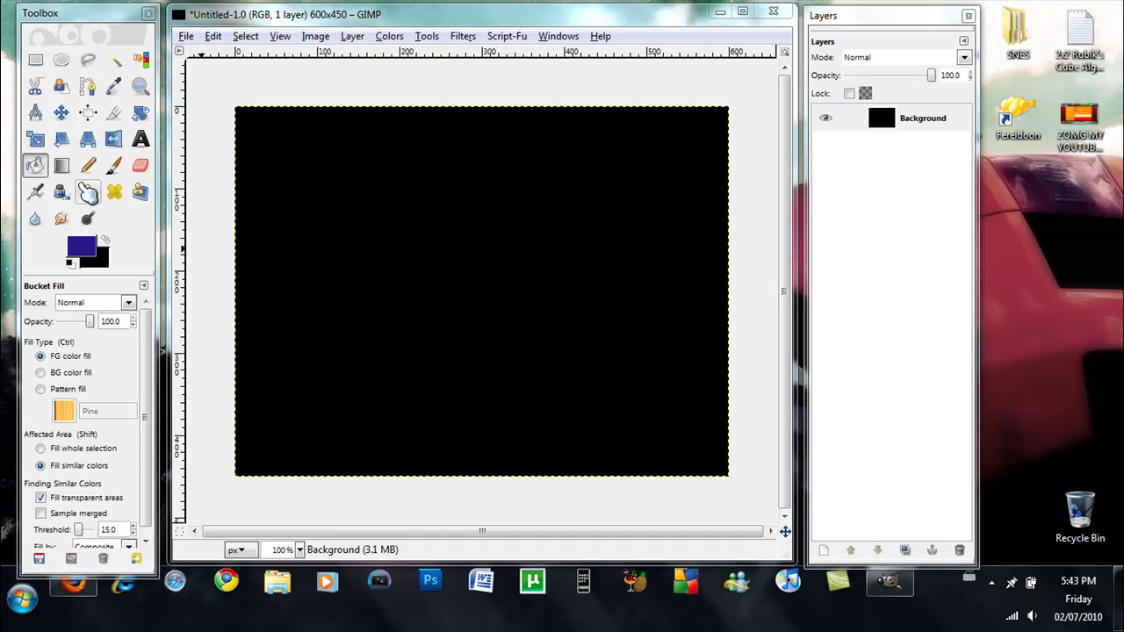
Step: Drag a radial gradient outward from the canvas centre, dark blue 28188f fading to black
left_click(63, 168)
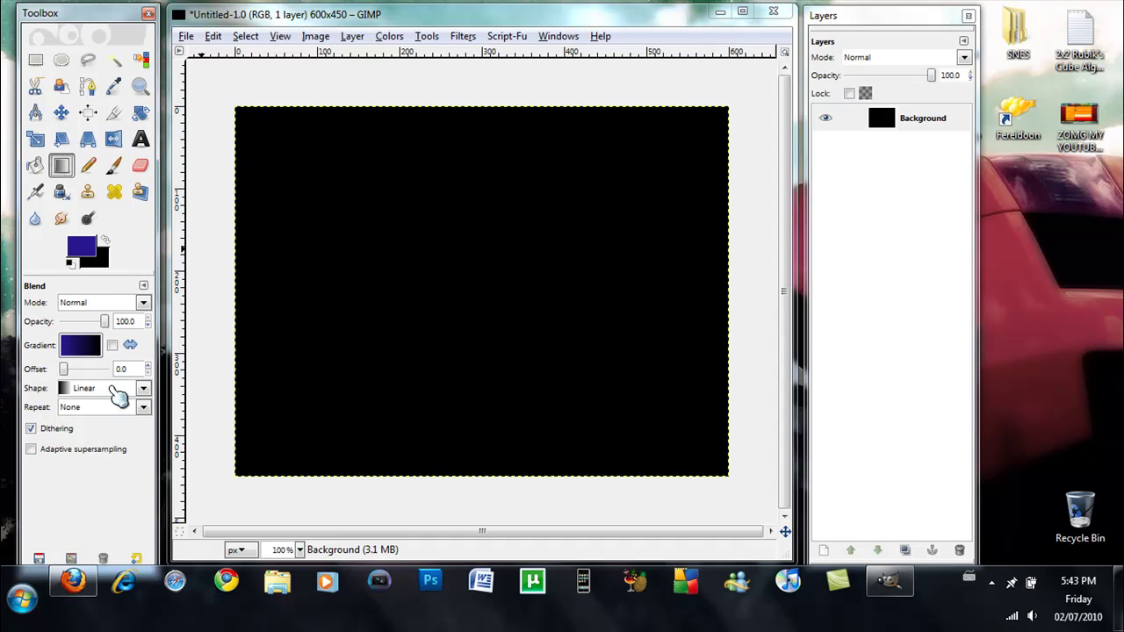
left_click(123, 389)
left_click(119, 447)
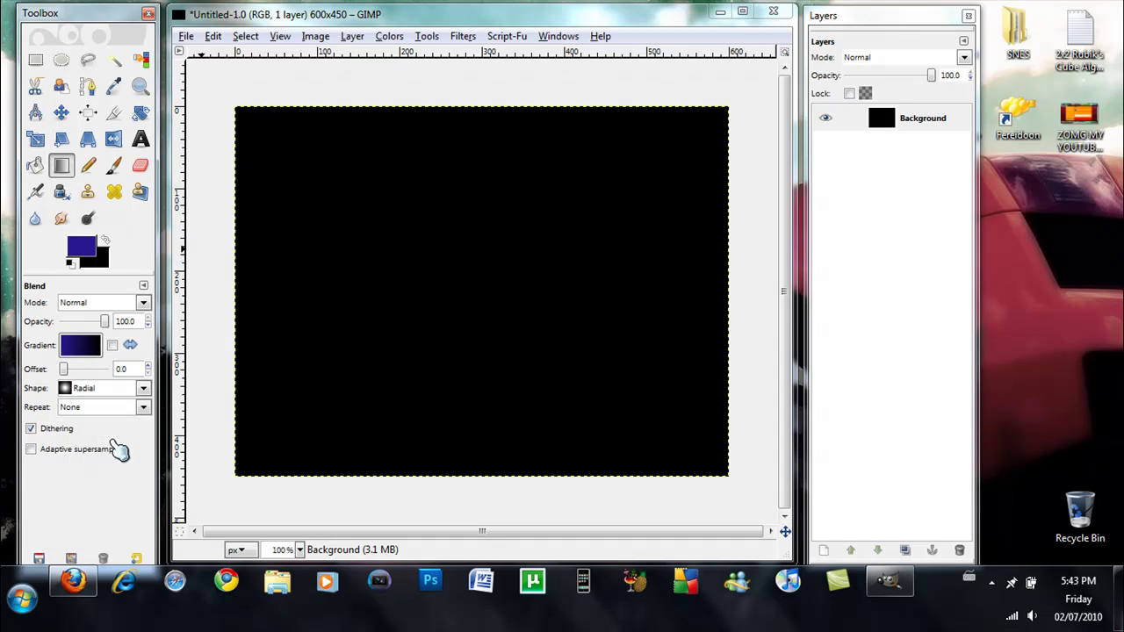
left_click_drag(486, 294, 688, 450)
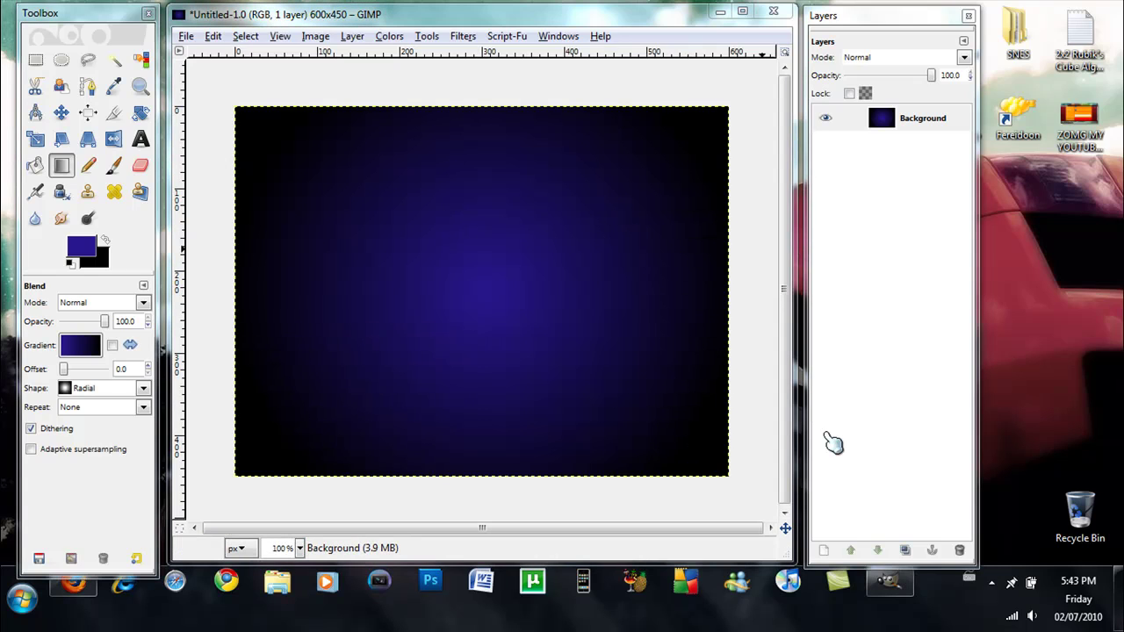
Step: Add a new transparent layer above the Background layer
left_click(928, 131)
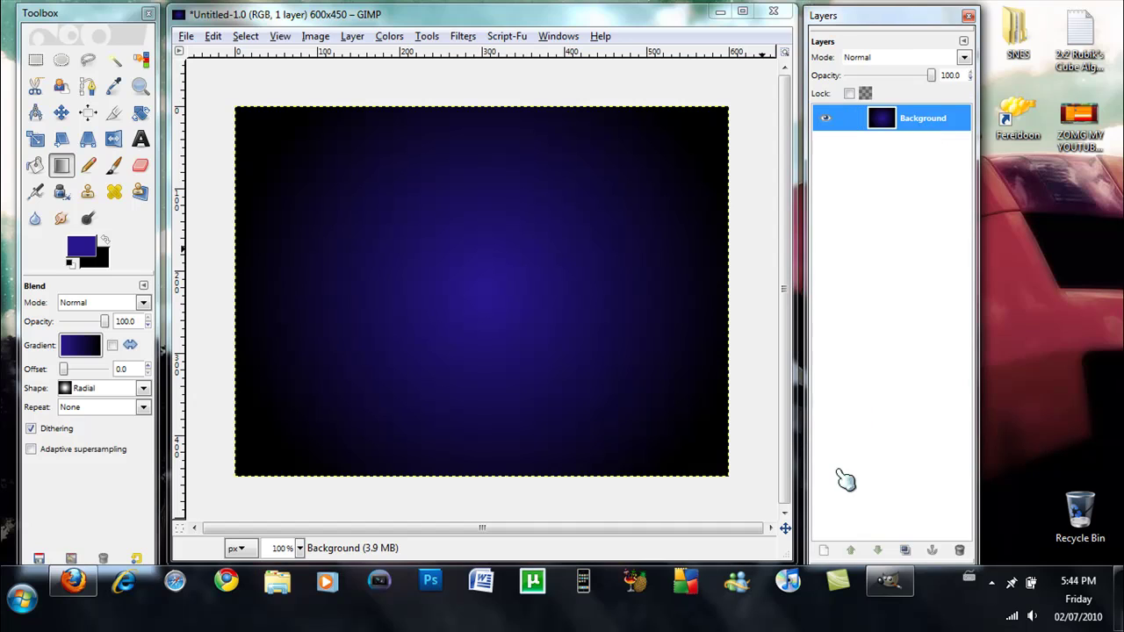
left_click(824, 551)
left_click(253, 386)
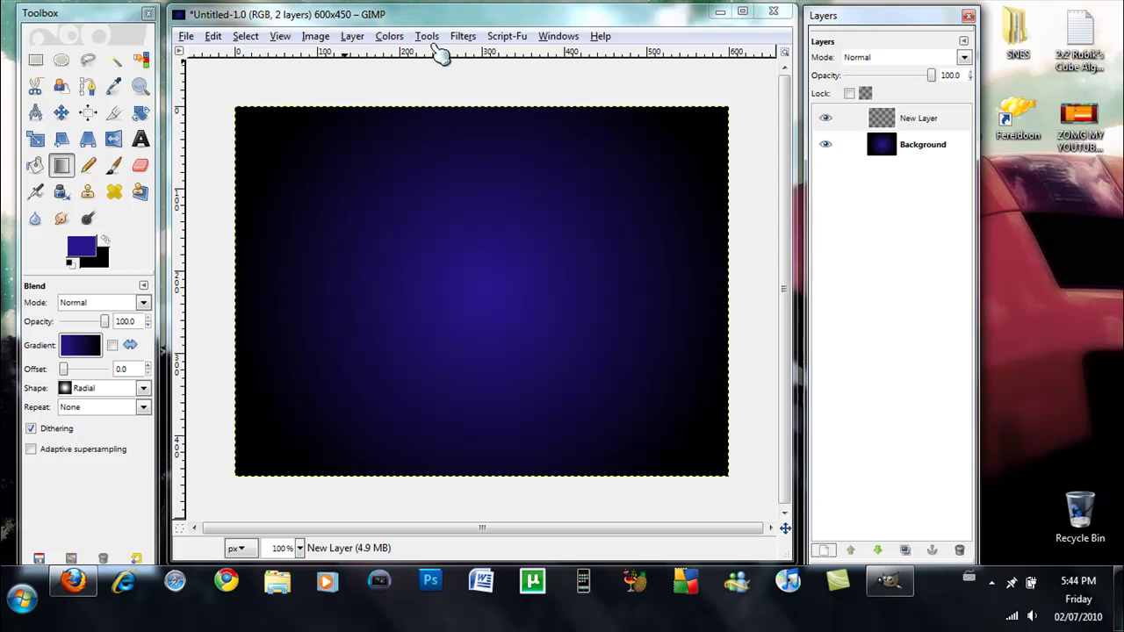
left_click(463, 37)
left_click(955, 130)
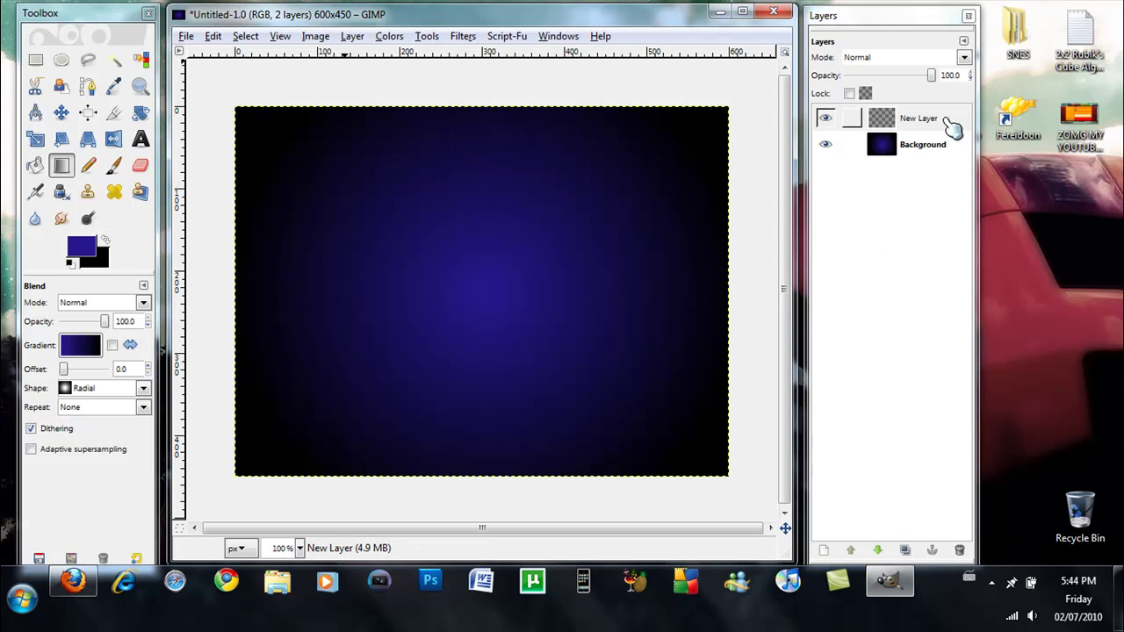
Step: Reset colours to default black and white and fill the new layer solid black
left_click(35, 165)
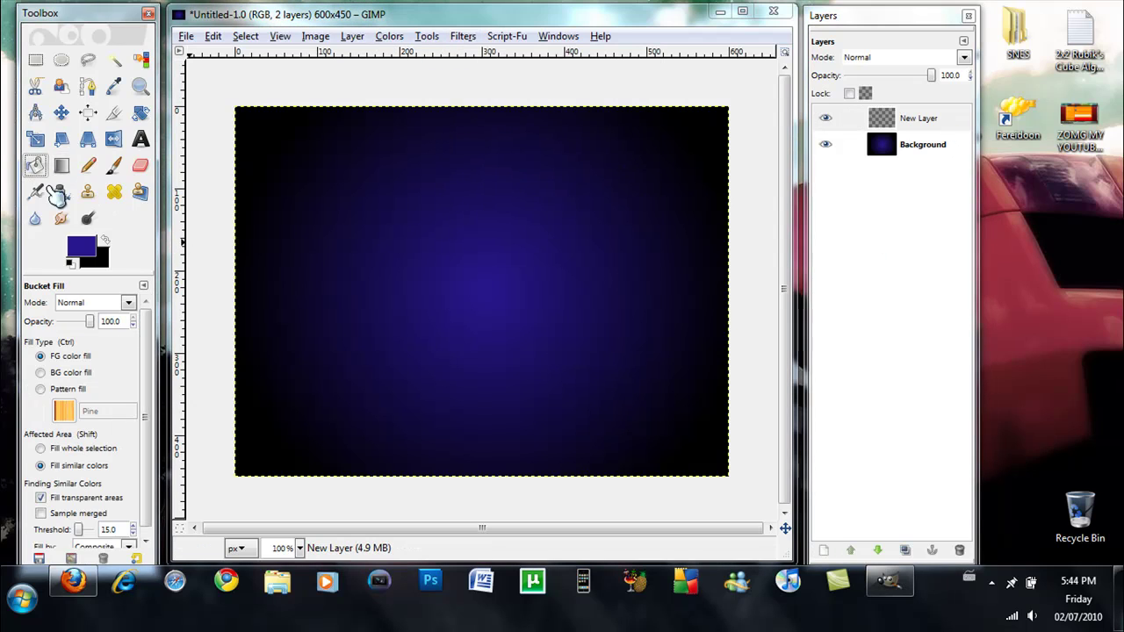
left_click(71, 263)
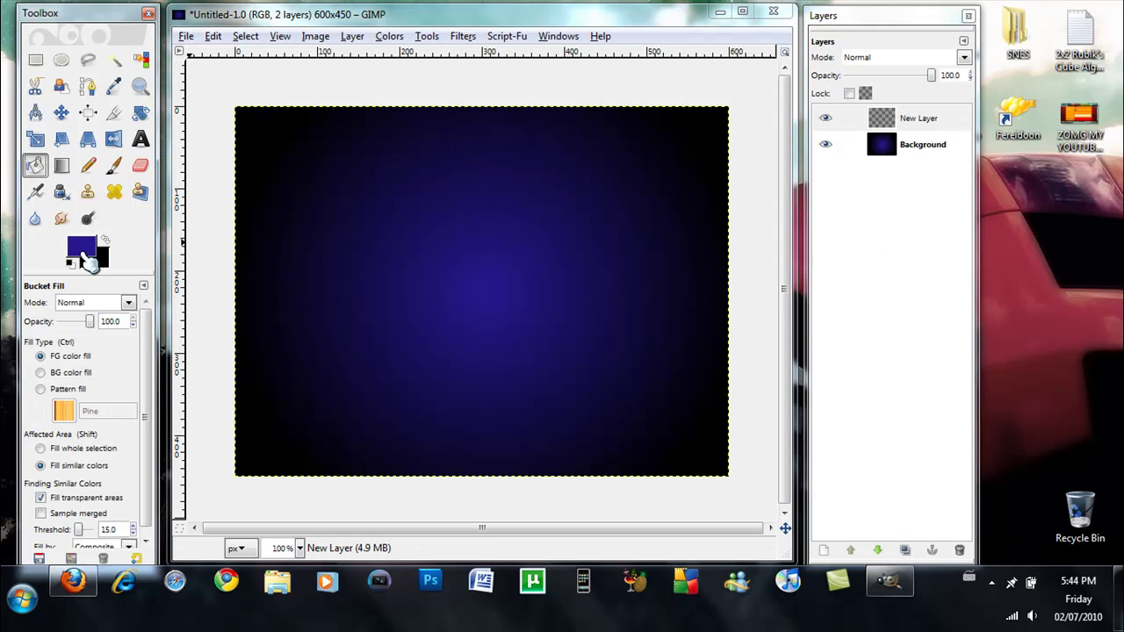
left_click(401, 386)
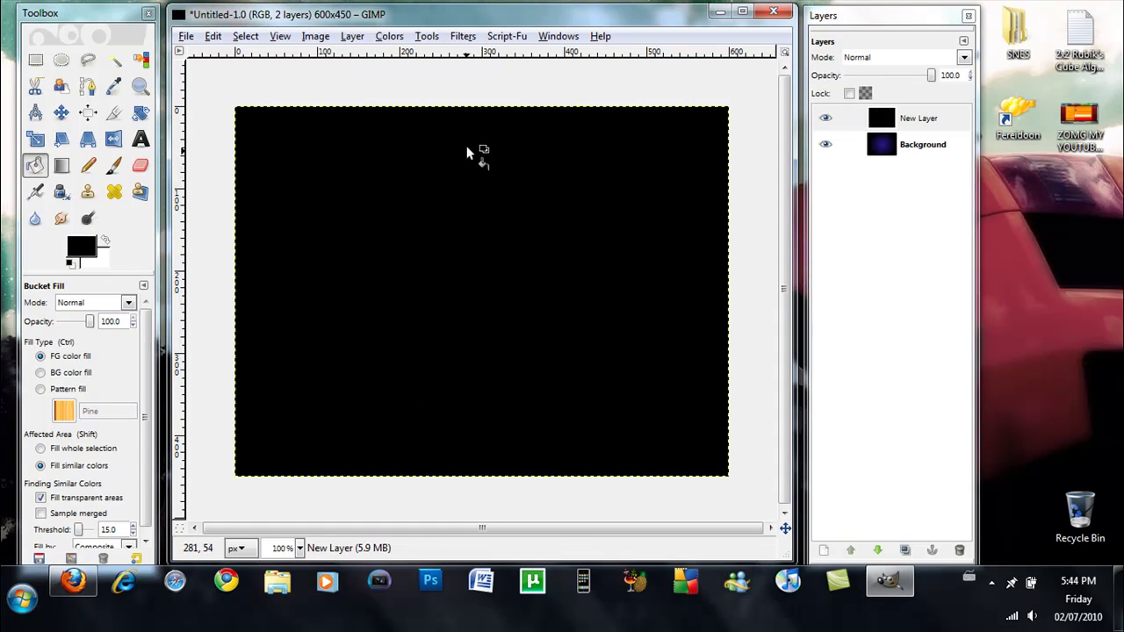
left_click(463, 36)
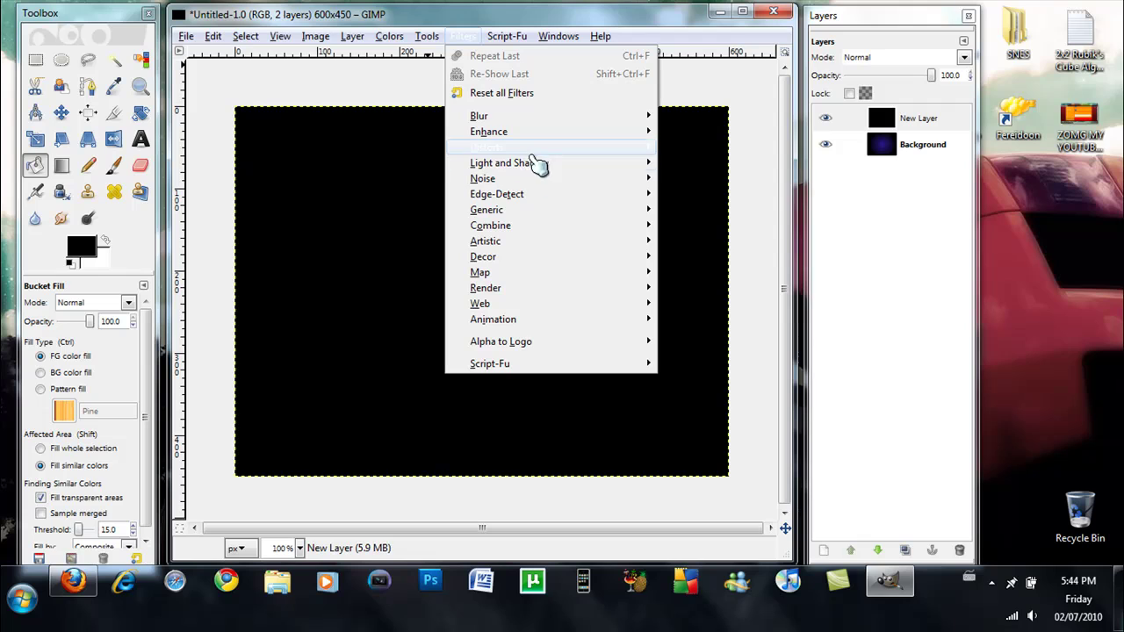
Step: Render turbulent Solid Noise with seed 3, detail 15, X size 16 and Y size 0.1
mouse_move(545, 216)
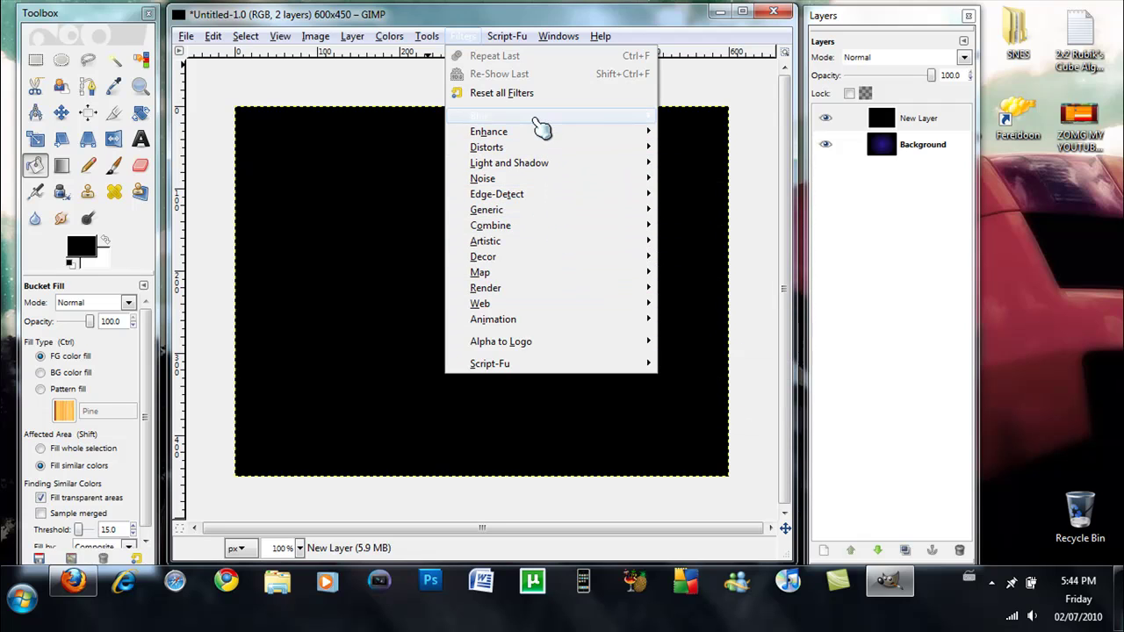
mouse_move(558, 292)
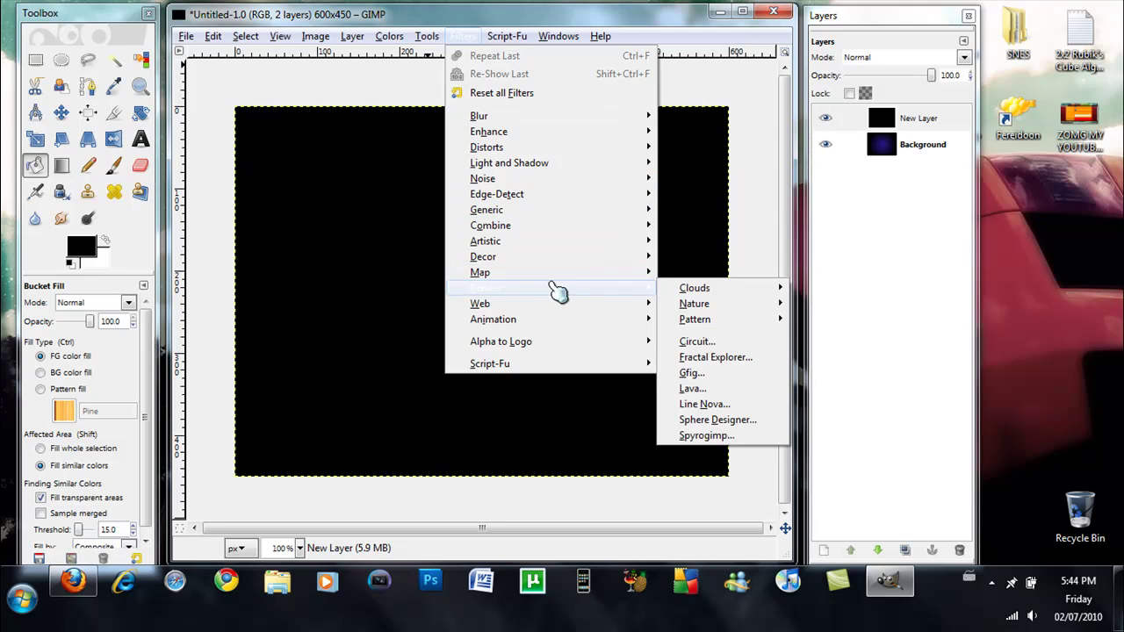
mouse_move(694, 292)
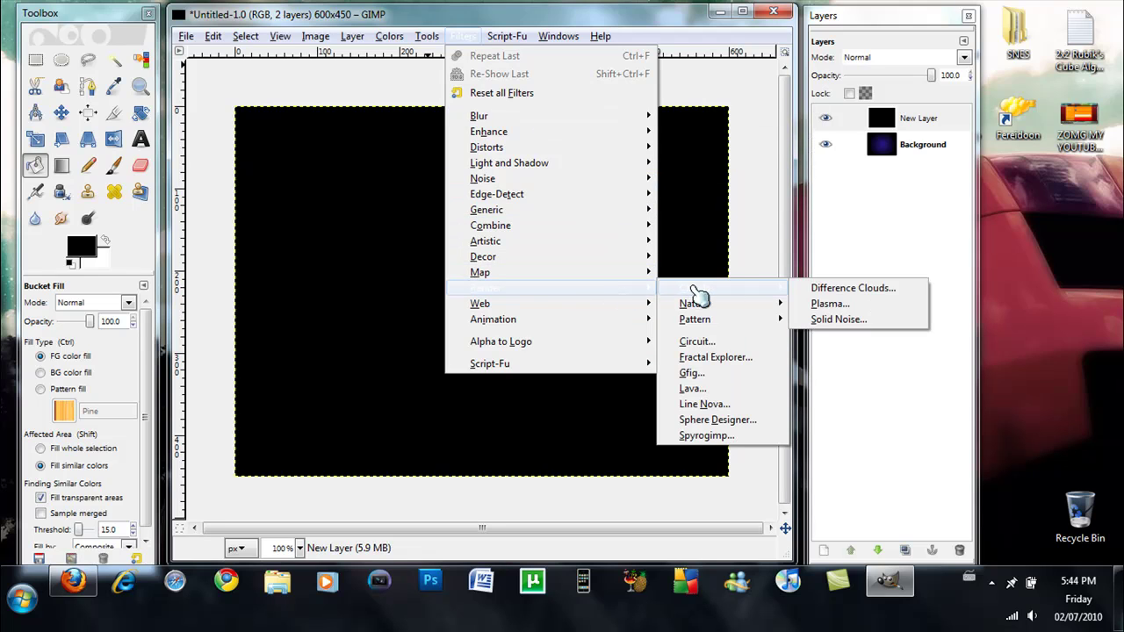
left_click(829, 316)
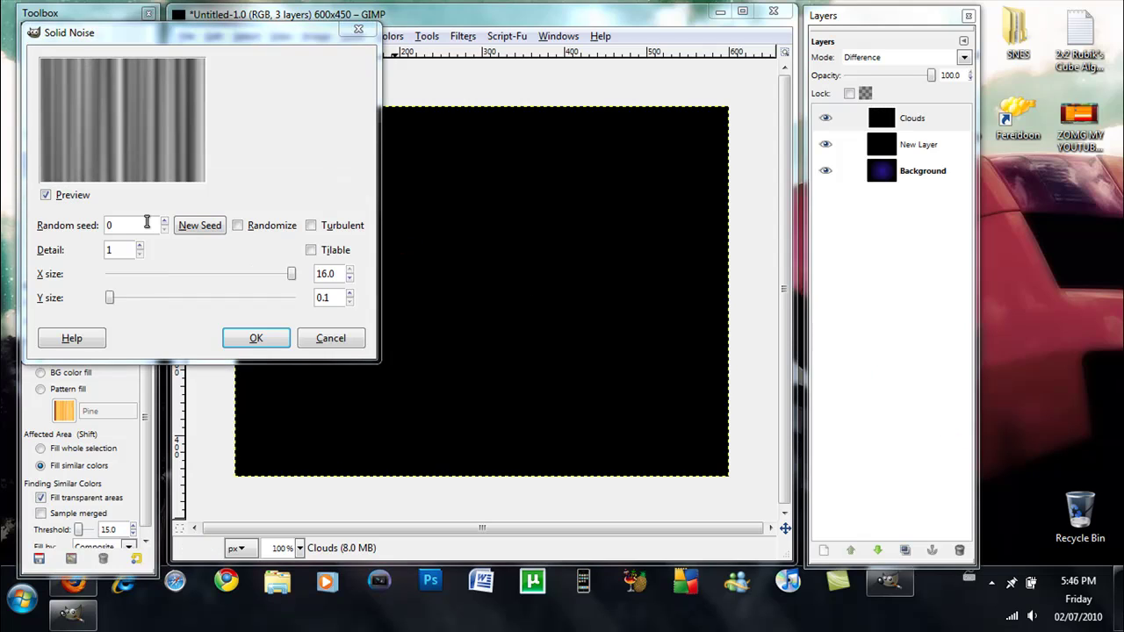
left_click_drag(146, 222, 104, 230)
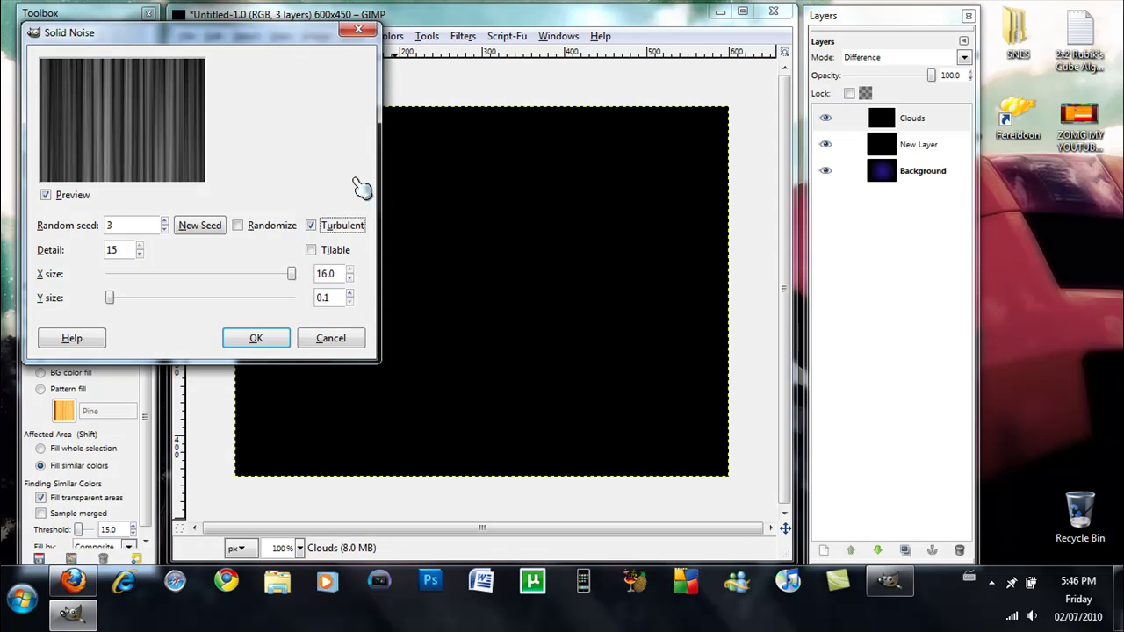
left_click(268, 339)
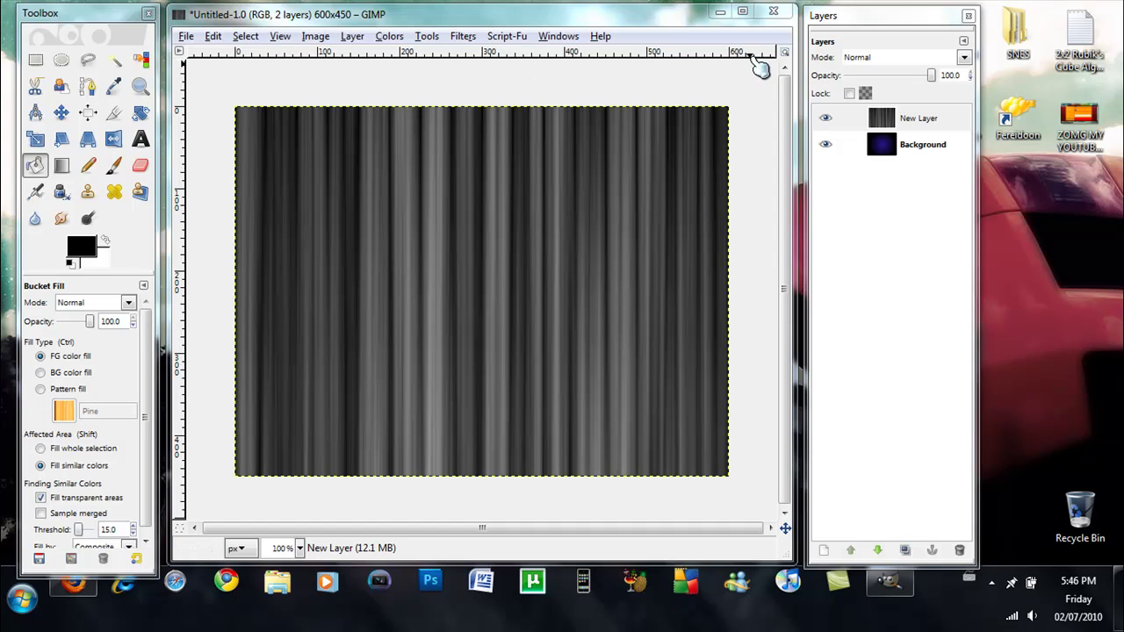
Step: Apply Sharpen at sharpness 72 to New Layer's grey streaks
left_click(957, 120)
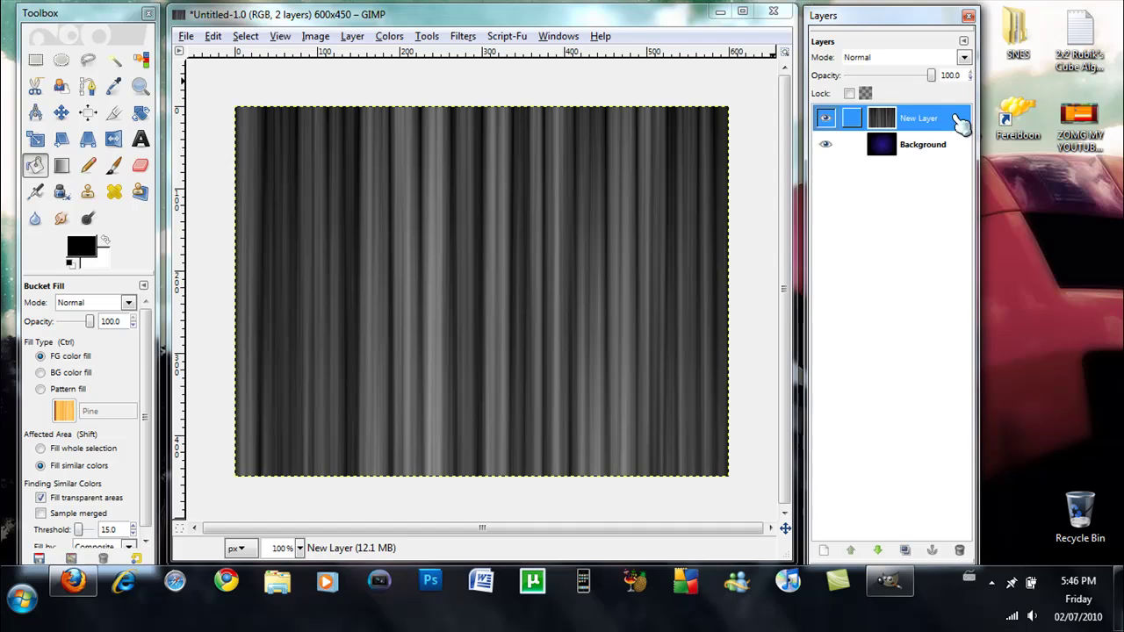
left_click(463, 38)
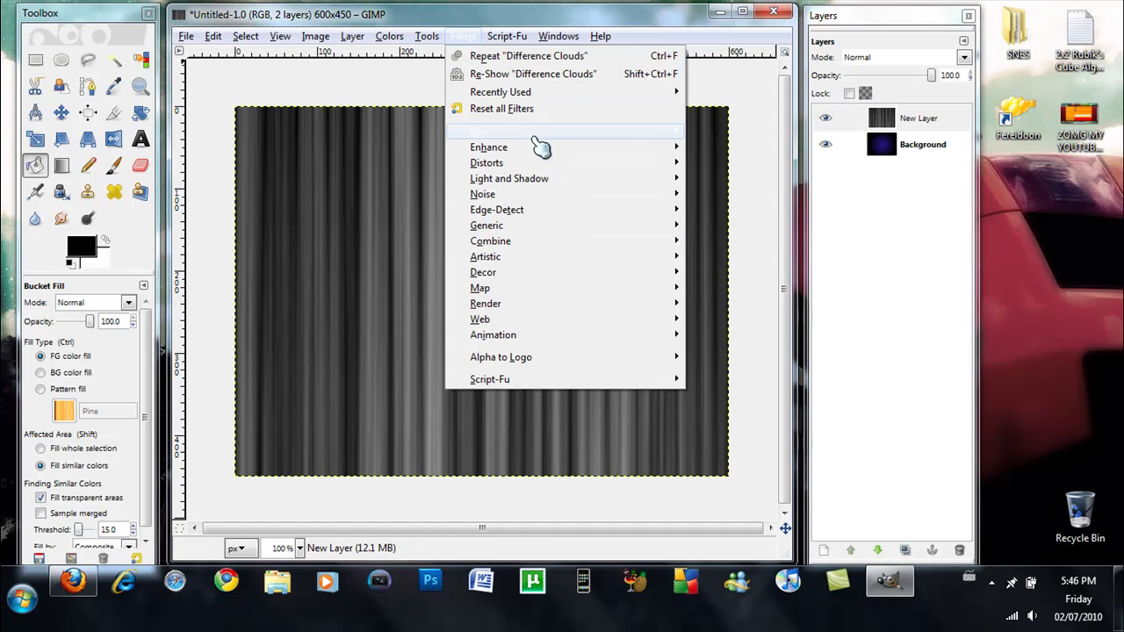
mouse_move(549, 149)
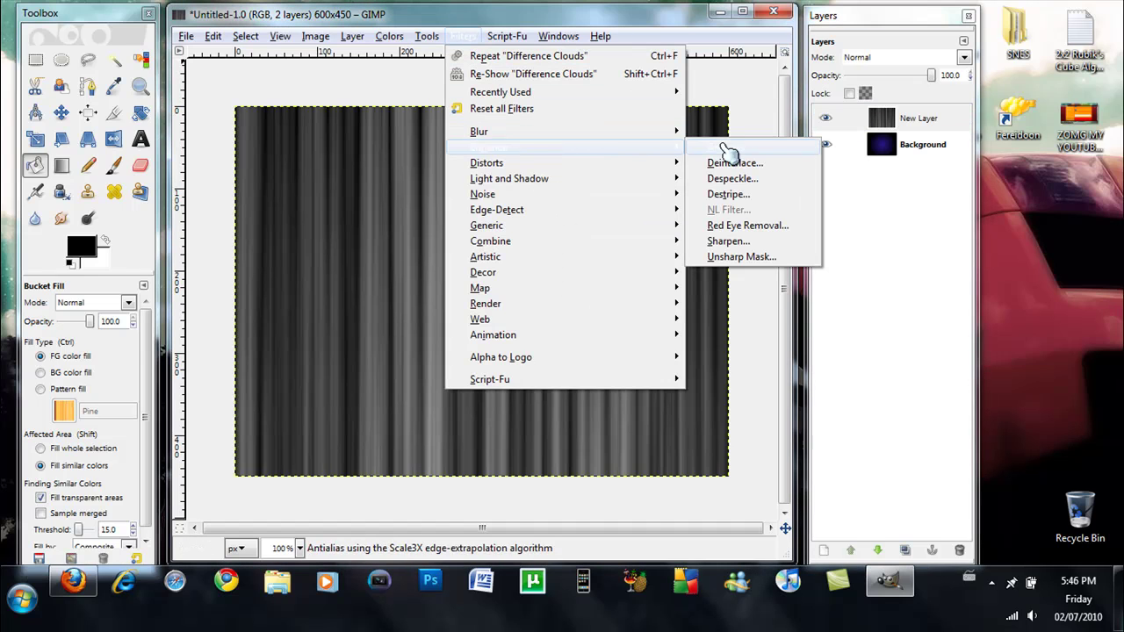
left_click(773, 243)
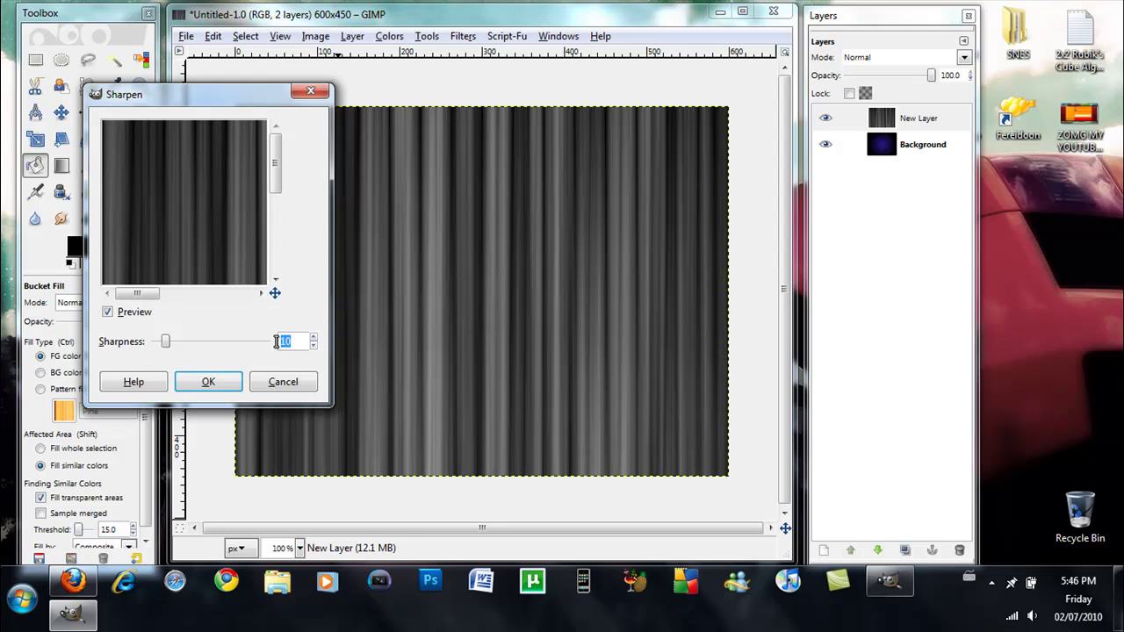
left_click(233, 386)
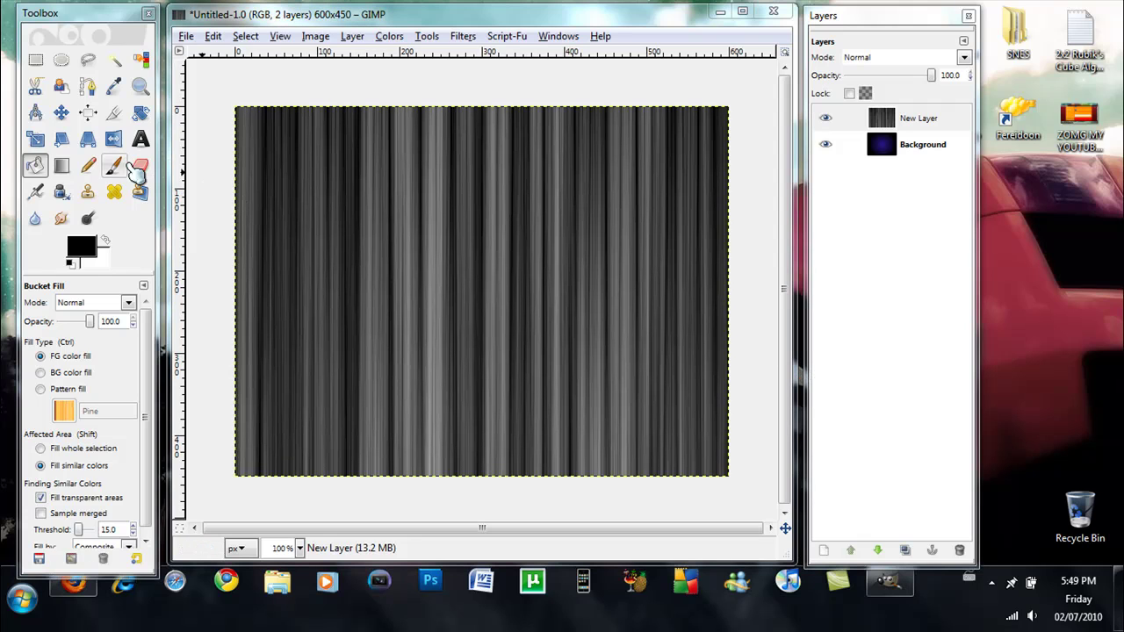
Step: Add a transparent layer, New Layer#1, above the streak layer
left_click(65, 167)
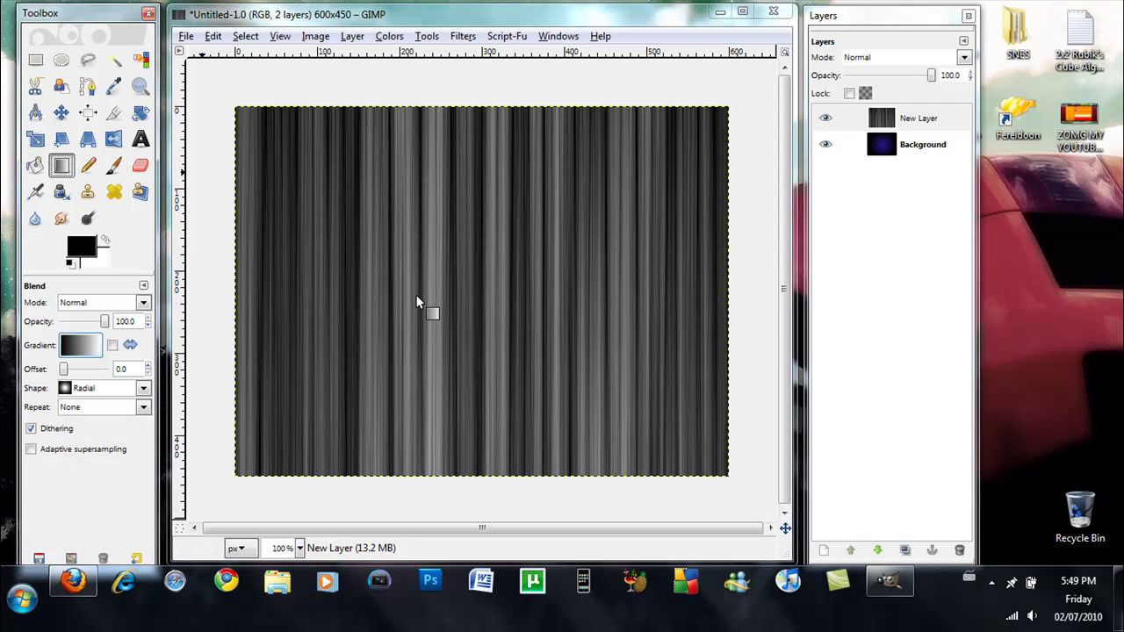
left_click(922, 118)
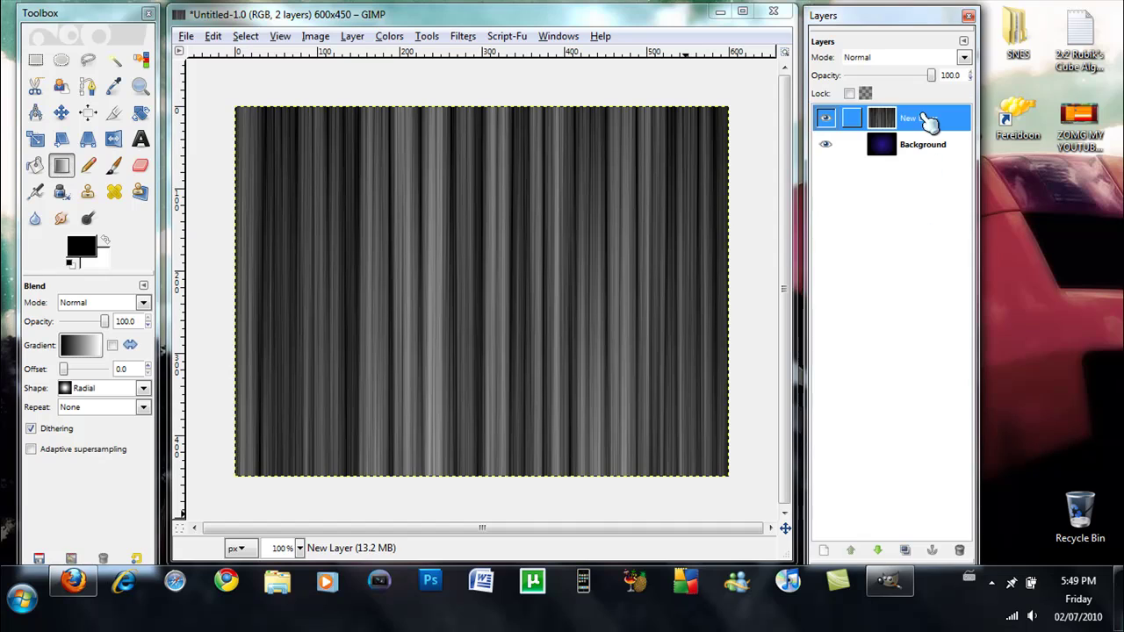
left_click(823, 550)
left_click(215, 342)
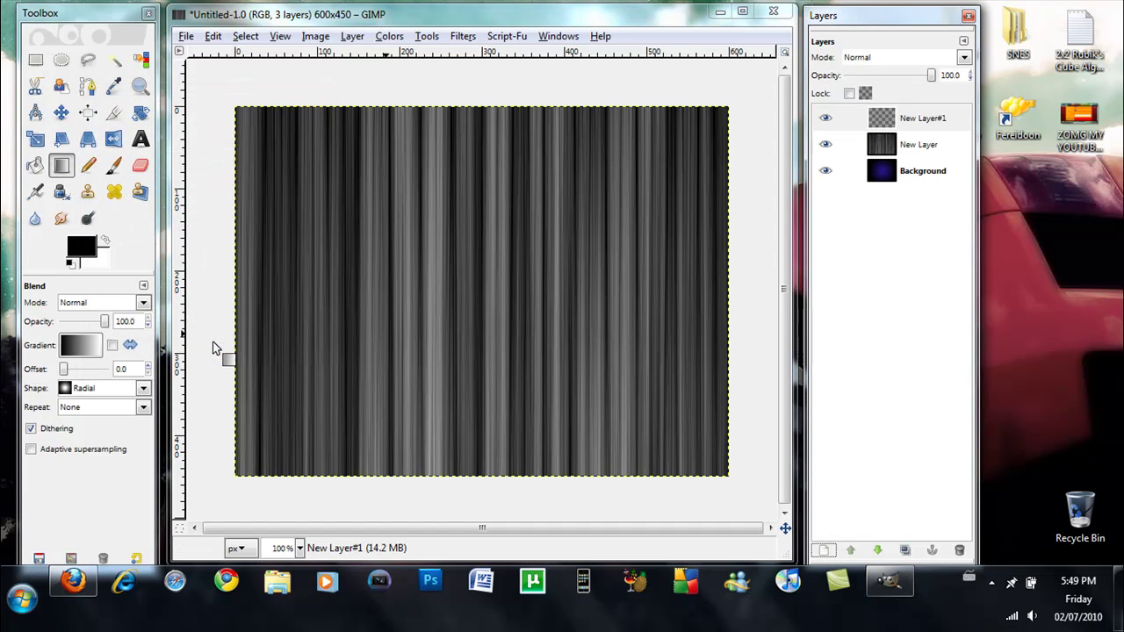
Step: Set the Blend tool to Normal mode, Linear shape and the Full saturation spectrum gradient
left_click(115, 305)
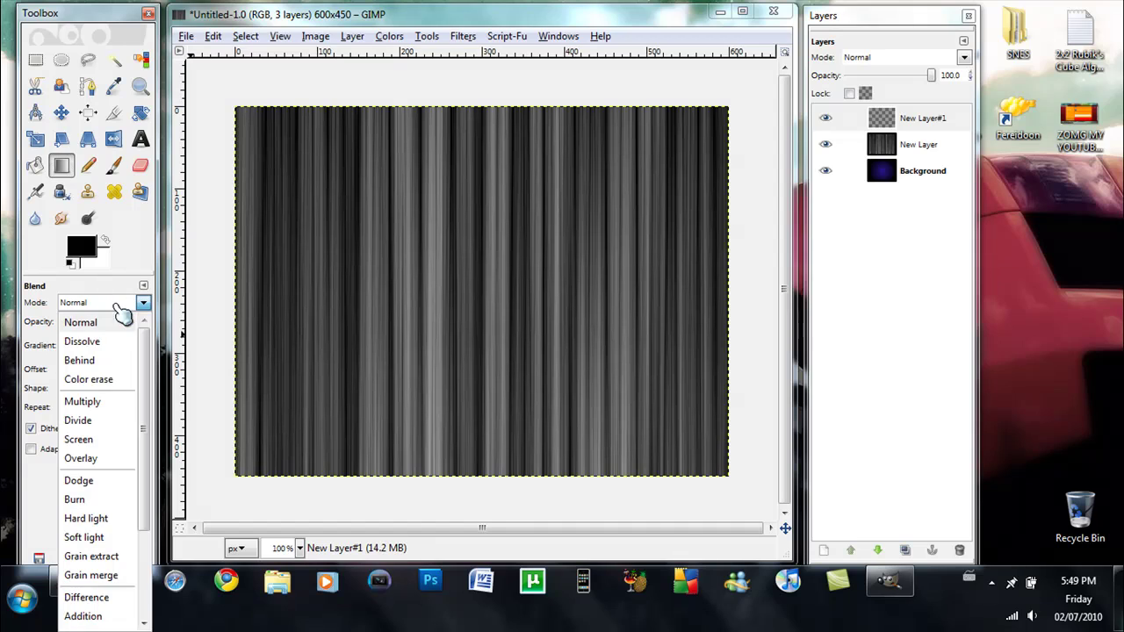
left_click(118, 323)
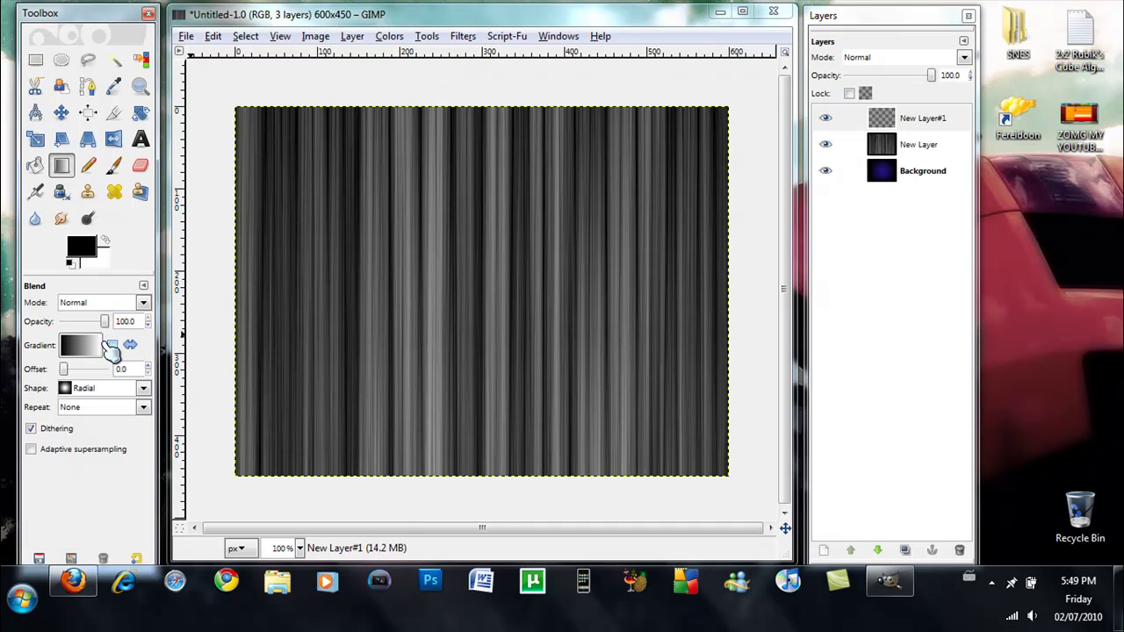
left_click(99, 390)
left_click(119, 406)
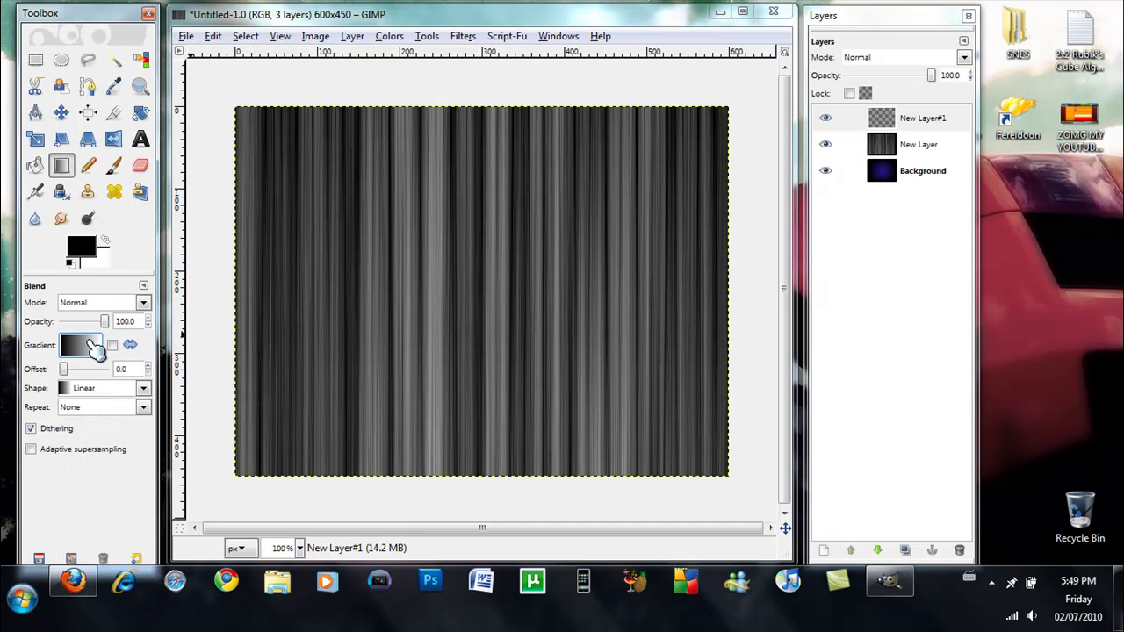
left_click(88, 345)
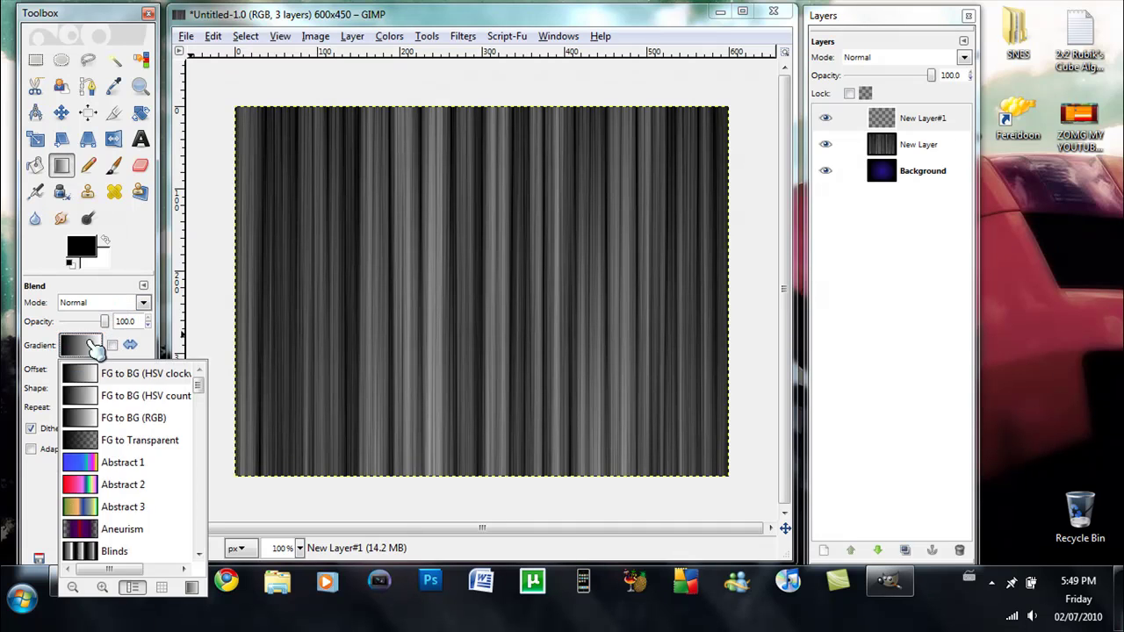
left_click(200, 404)
left_click_drag(207, 414, 205, 465)
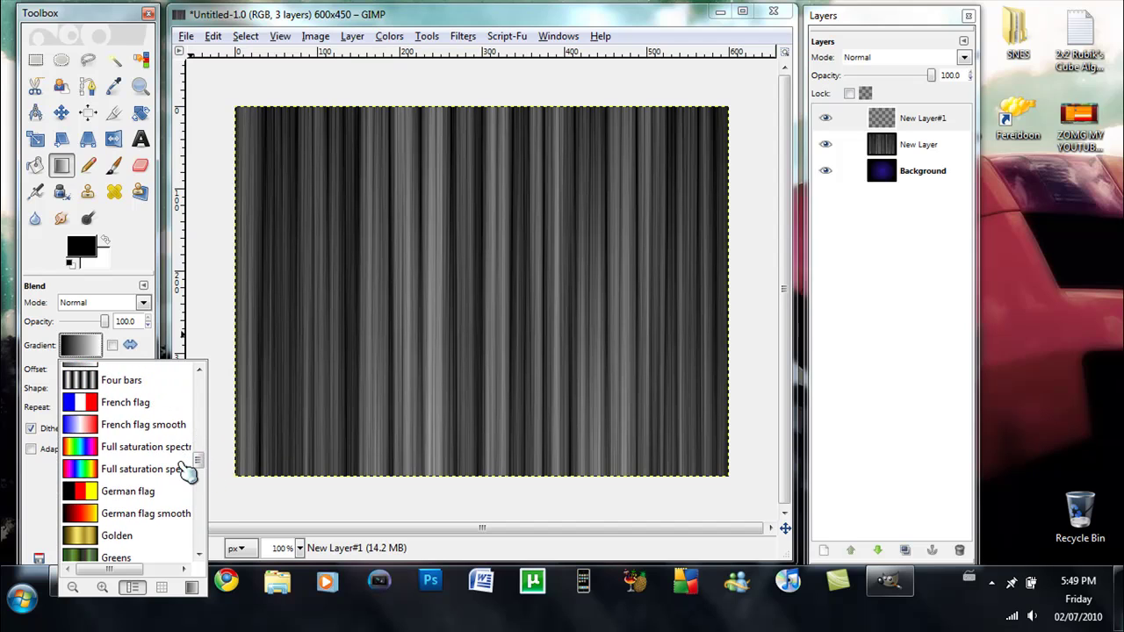
left_click(165, 471)
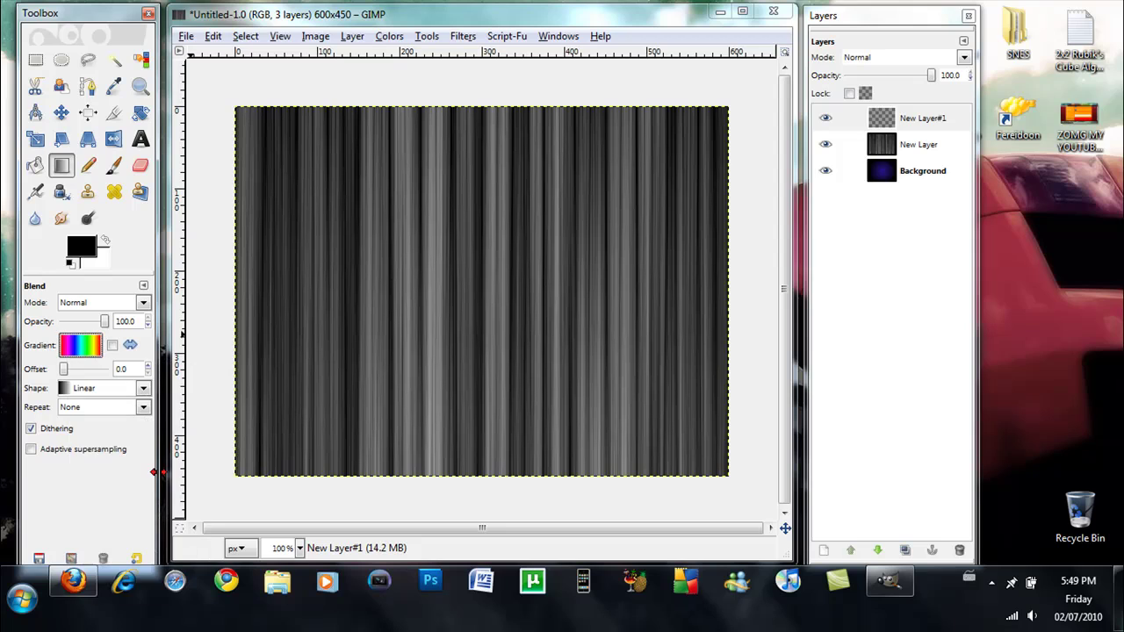
Step: Fill New Layer#1 with the rainbow gradient from the left edge to the right edge
left_click(88, 346)
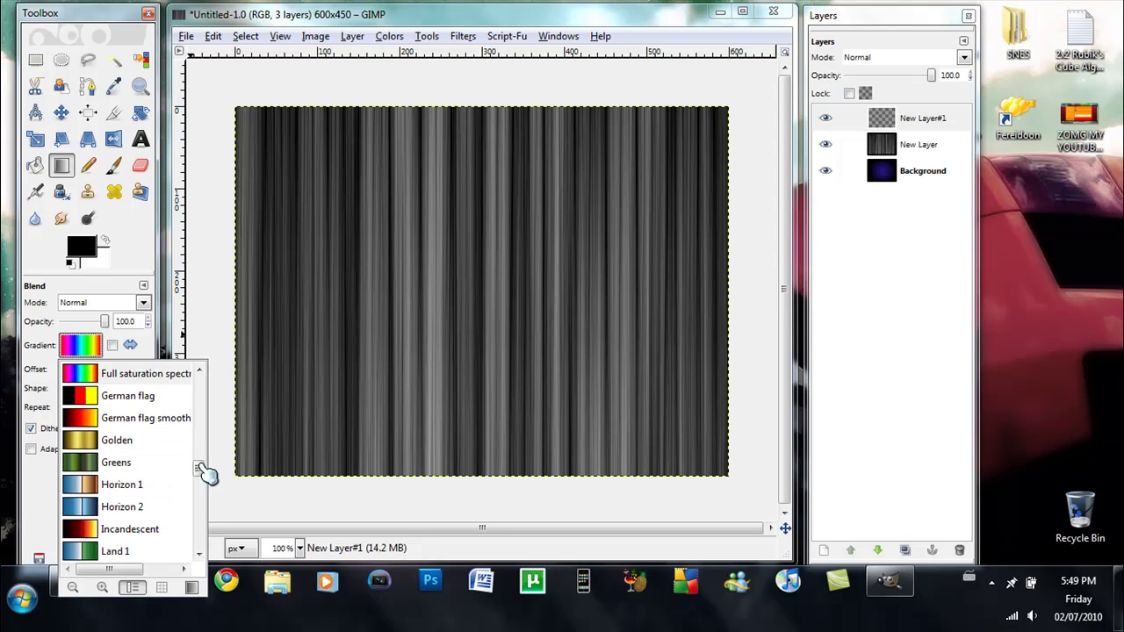
scroll(200, 474, "up", 2)
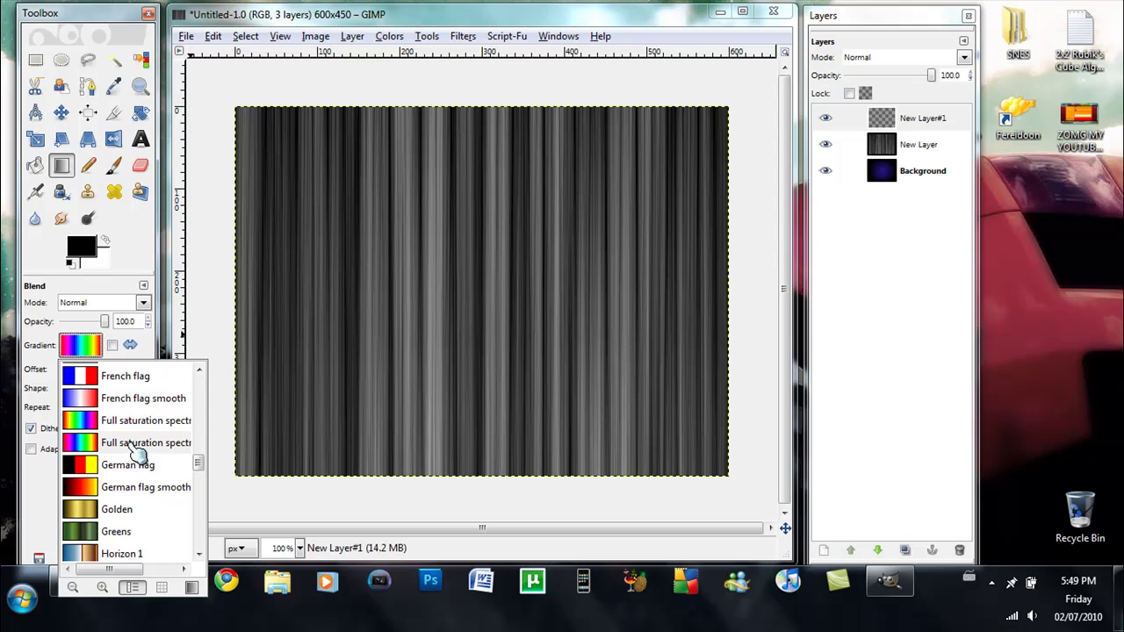
left_click(26, 487)
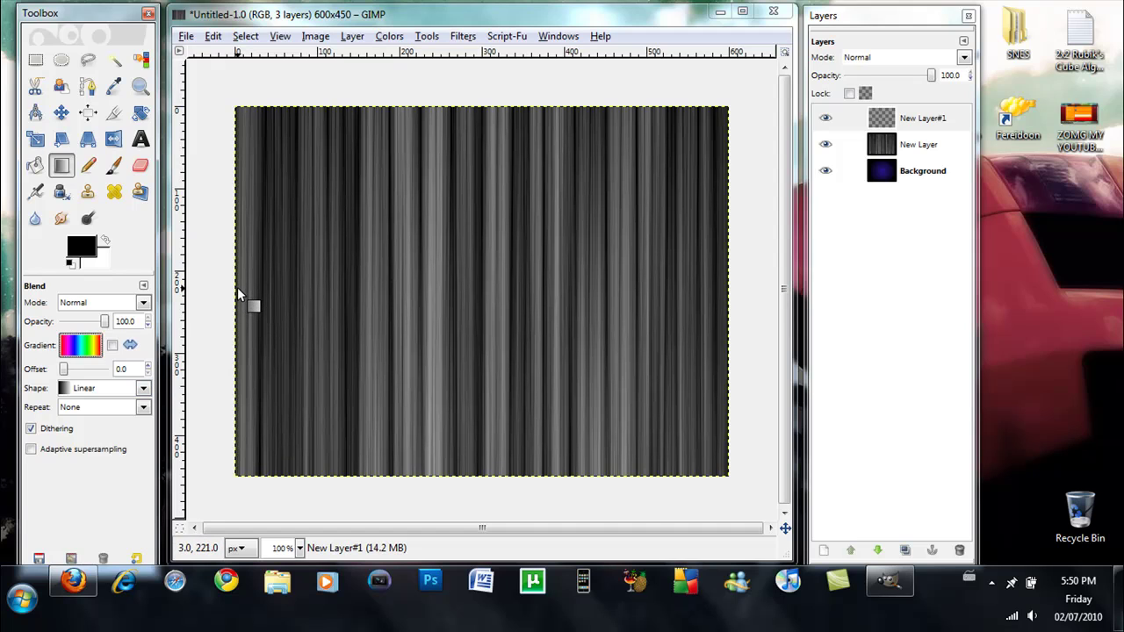
left_click_drag(238, 293, 729, 298)
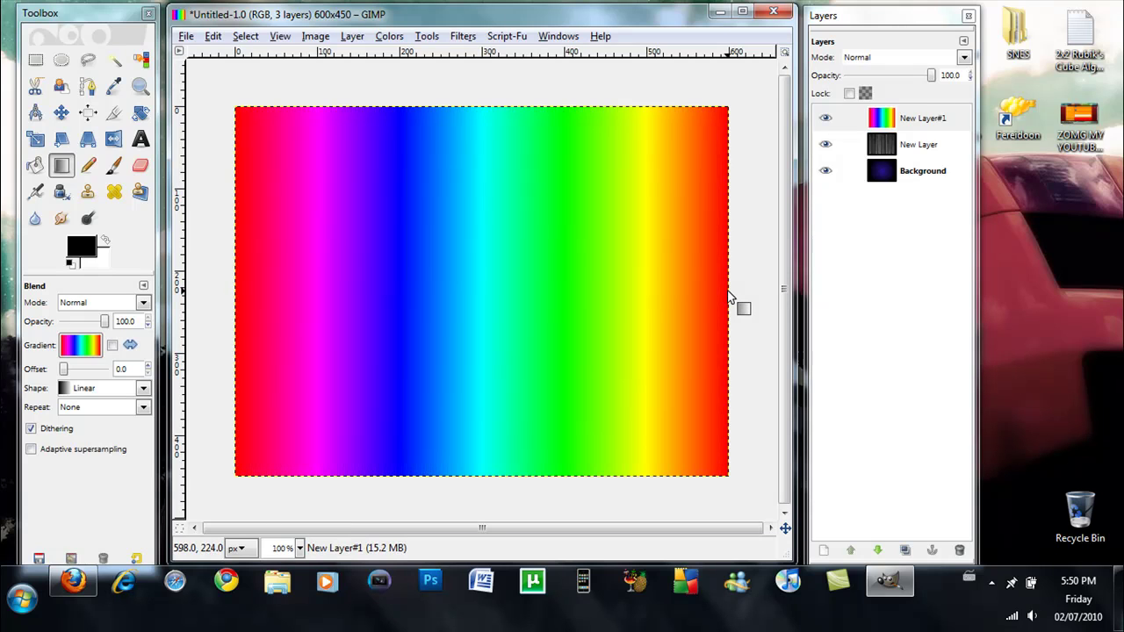
Step: Set New Layer#1's layer mode to Overlay
left_click(936, 123)
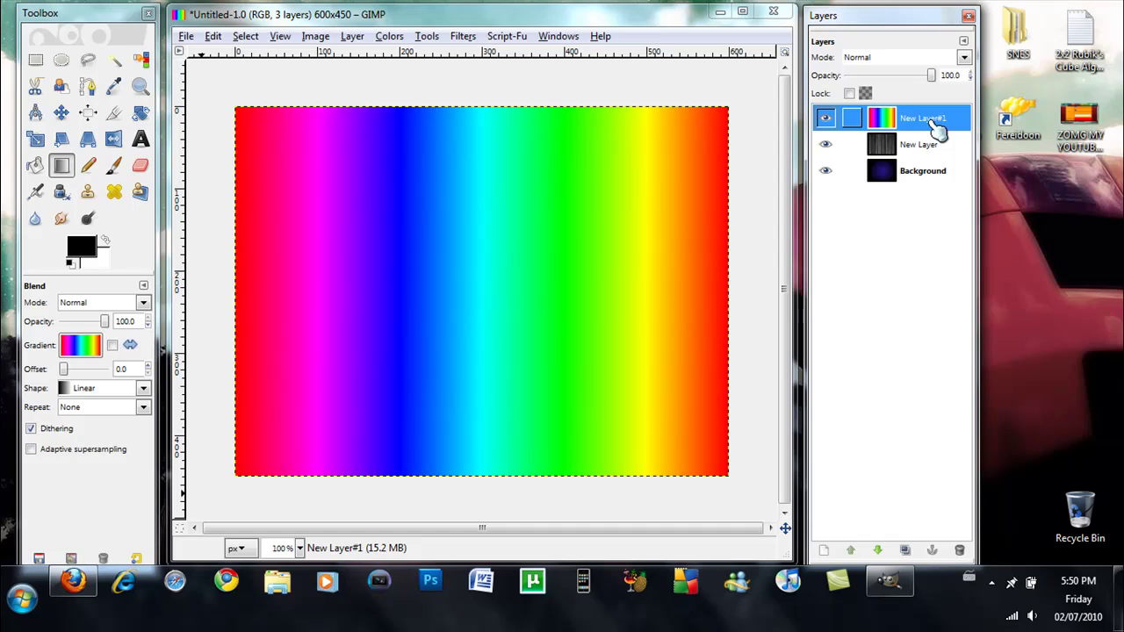
left_click(966, 58)
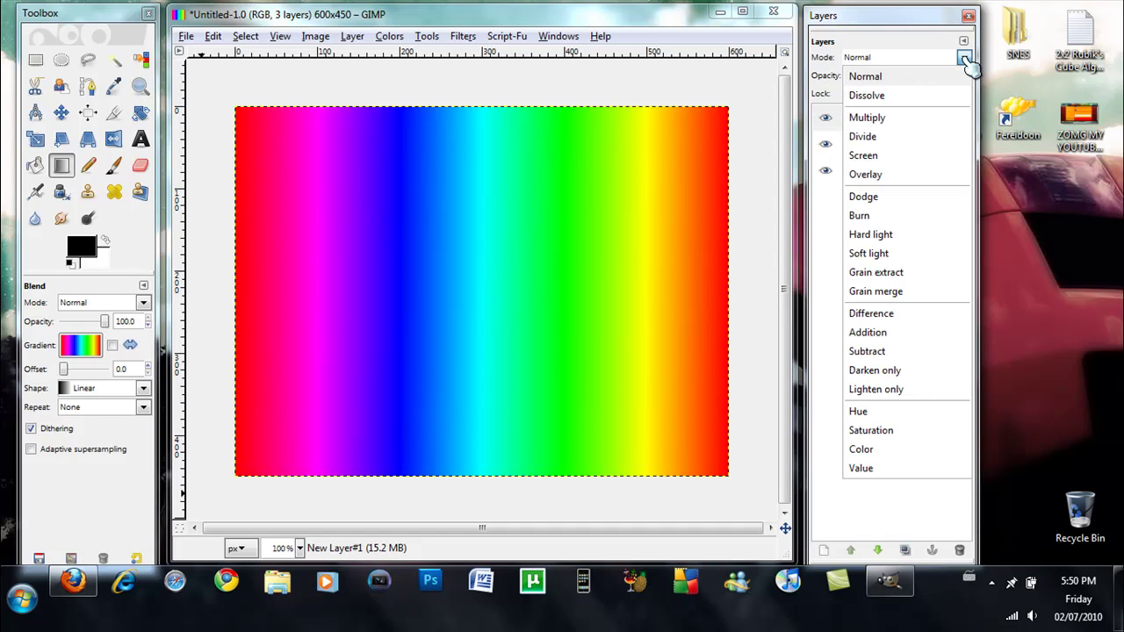
left_click(934, 179)
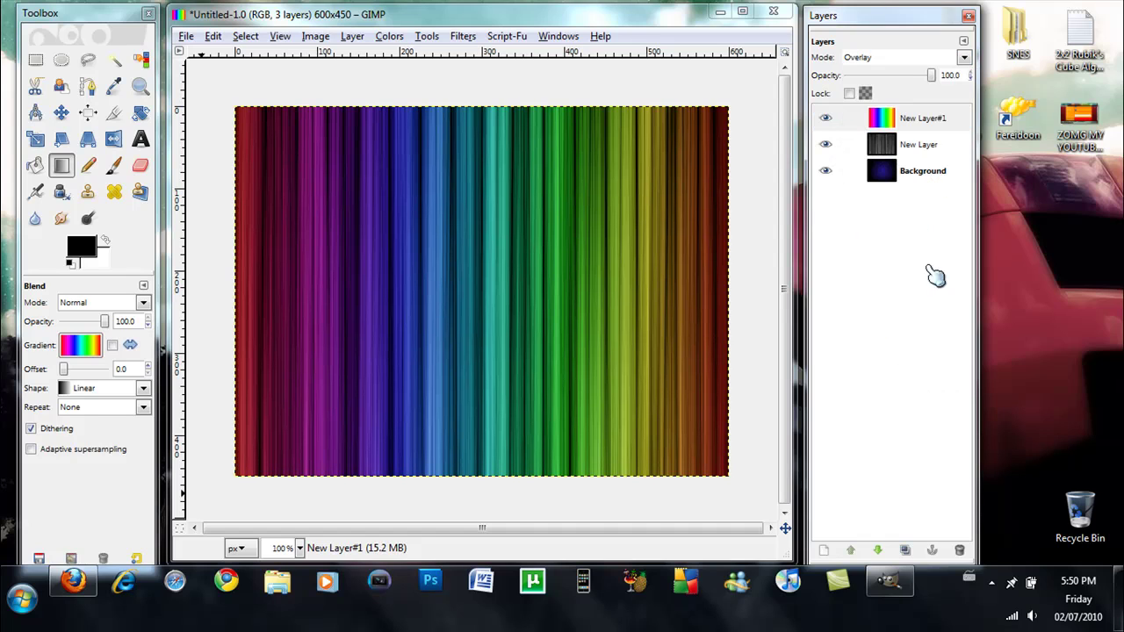
Step: Add New Layer#2 and merge it down into the rainbow layer
left_click(826, 551)
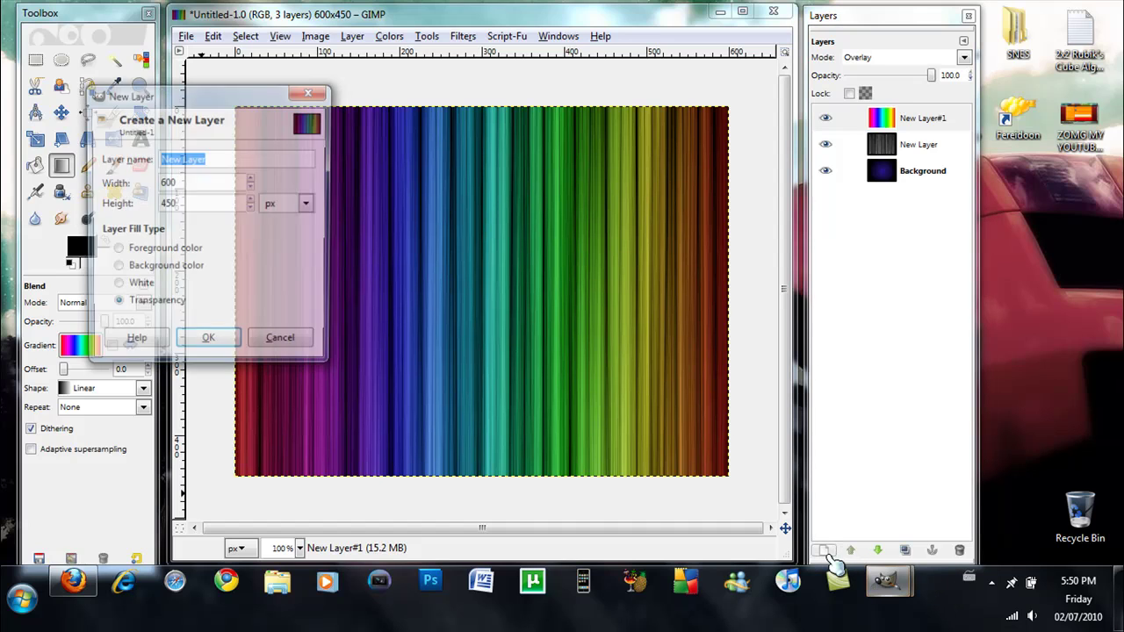
left_click(207, 343)
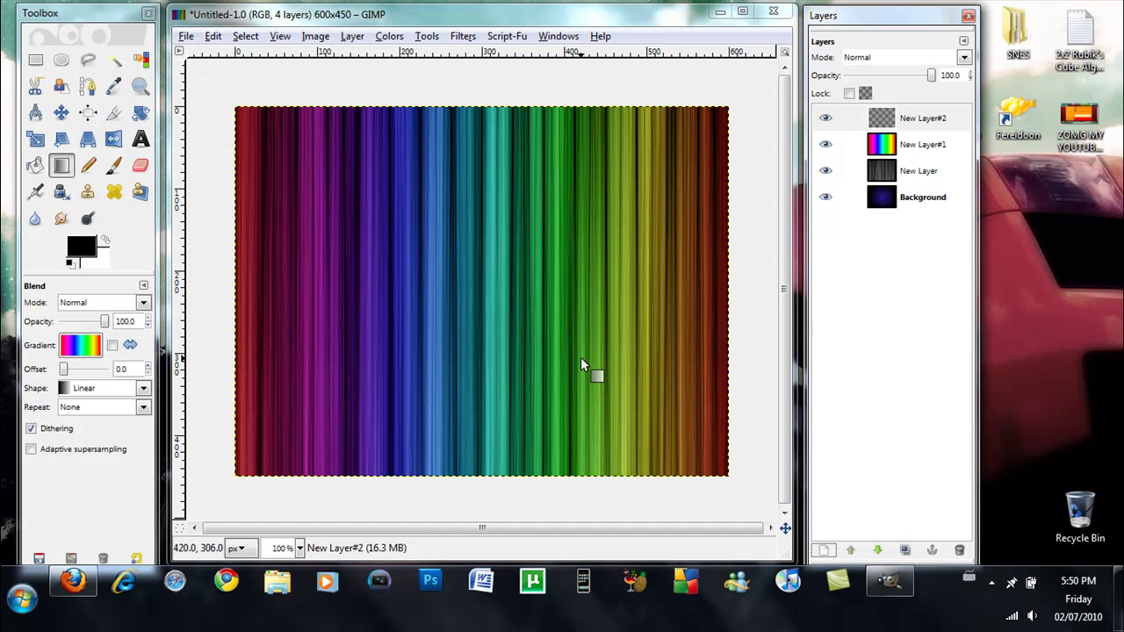
left_click(932, 123)
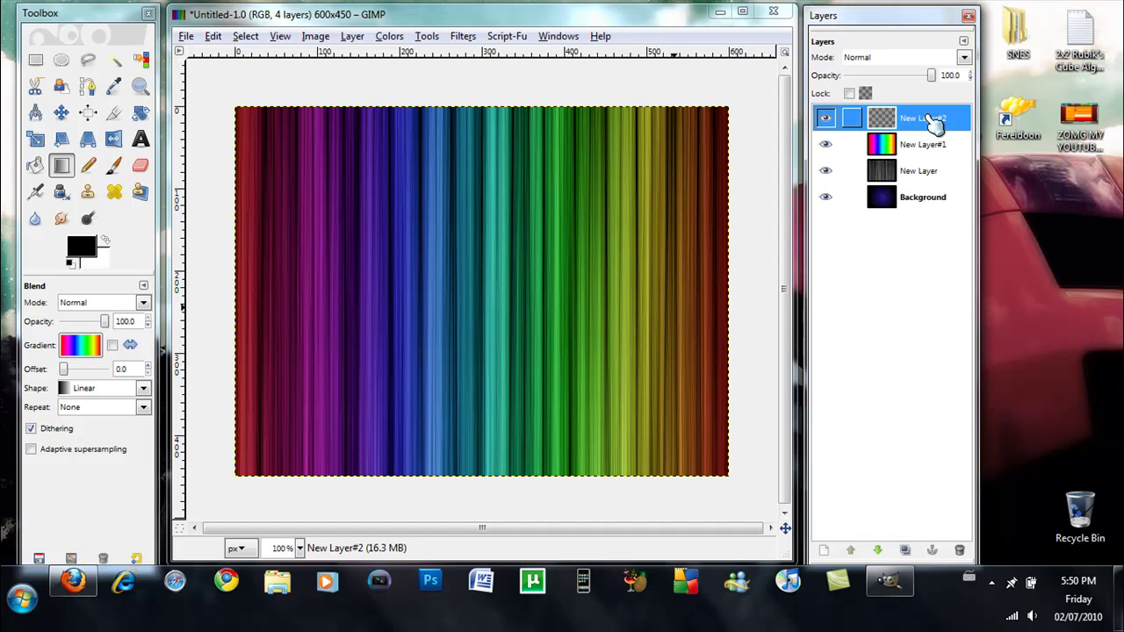
right_click(933, 121)
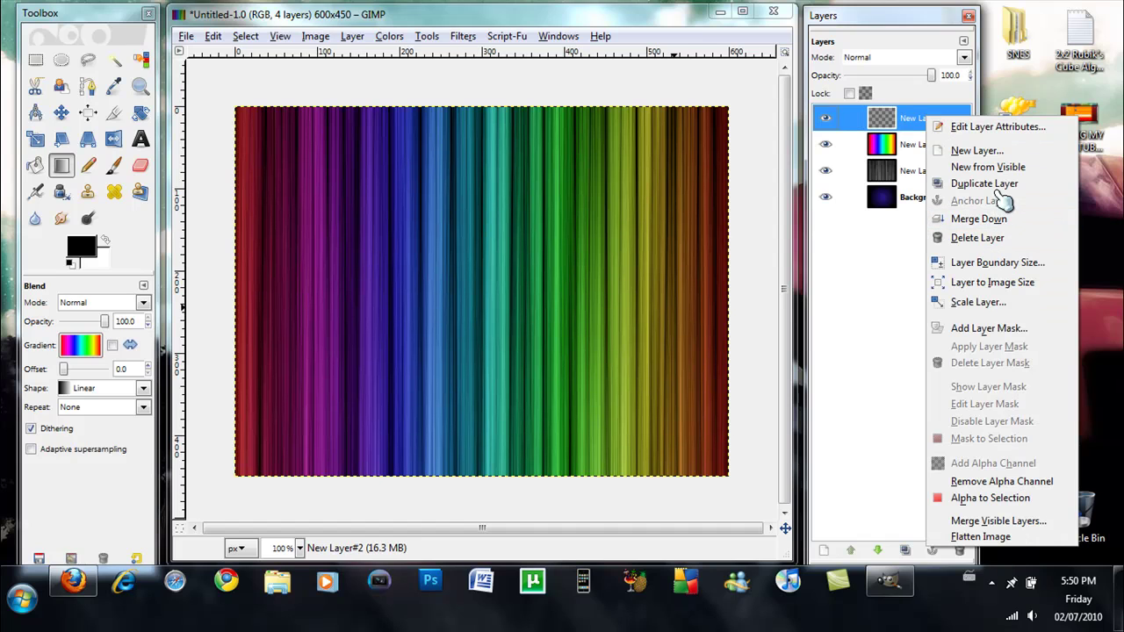
left_click(992, 219)
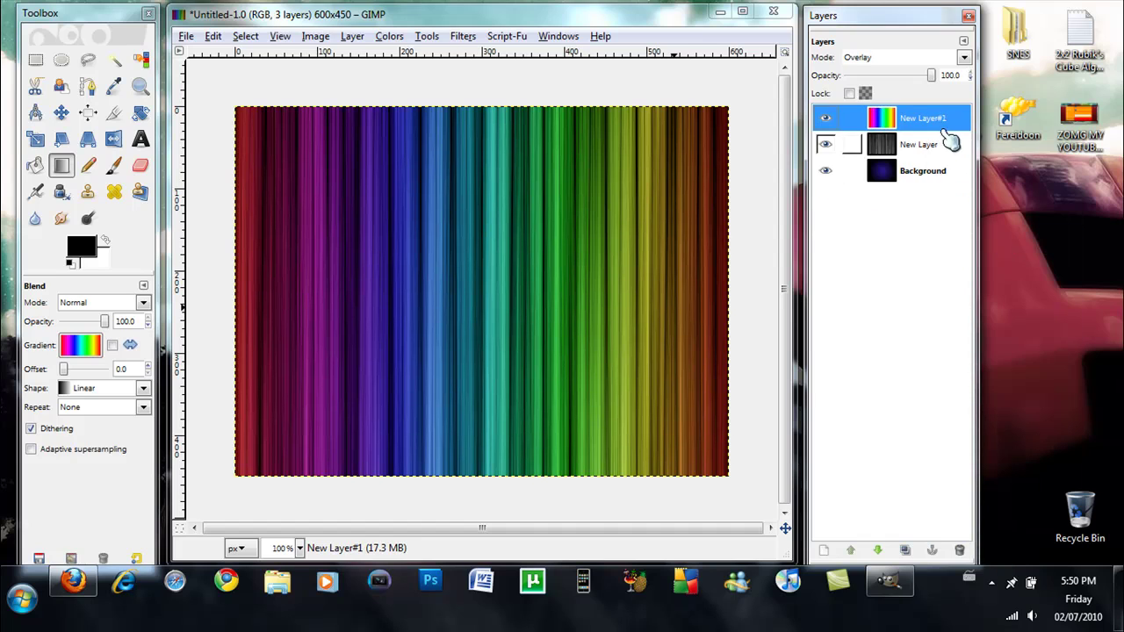
Step: Duplicate the rainbow overlay layer and hide the Background layer
right_click(938, 123)
left_click(990, 184)
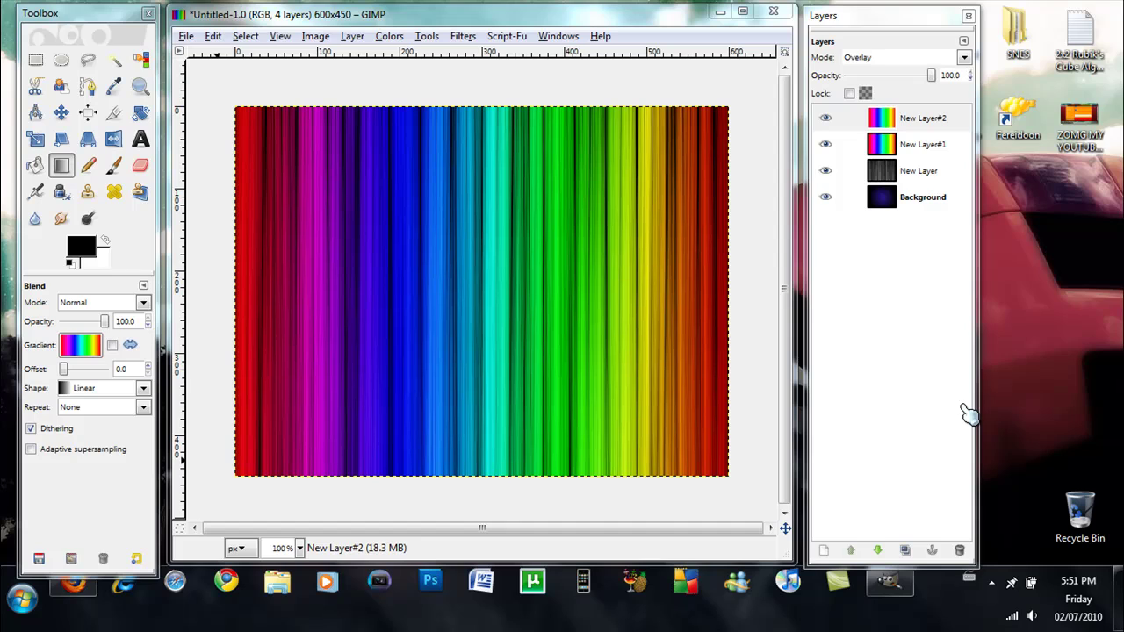
left_click(826, 196)
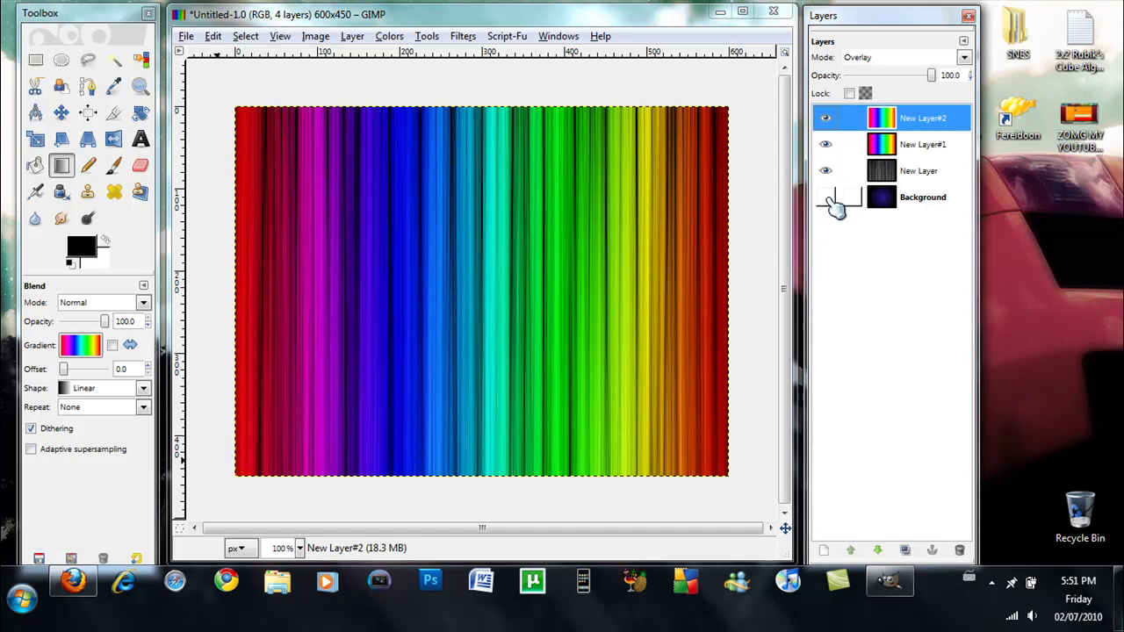
Step: Merge the visible rainbow and streak layers into one, then show the Background again
right_click(929, 119)
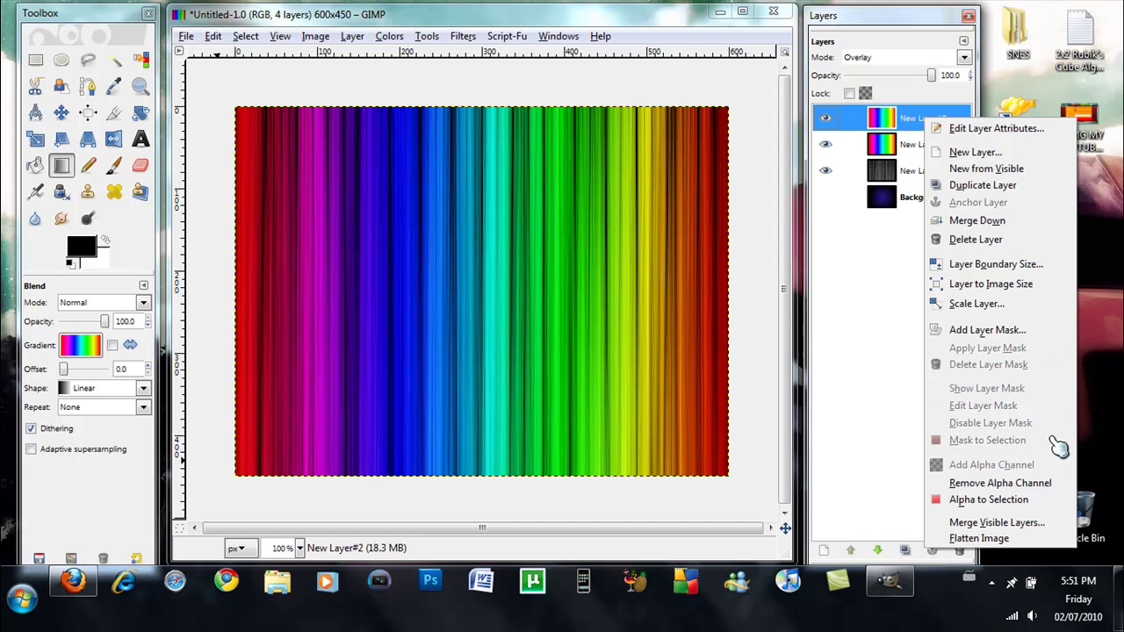
left_click(1047, 523)
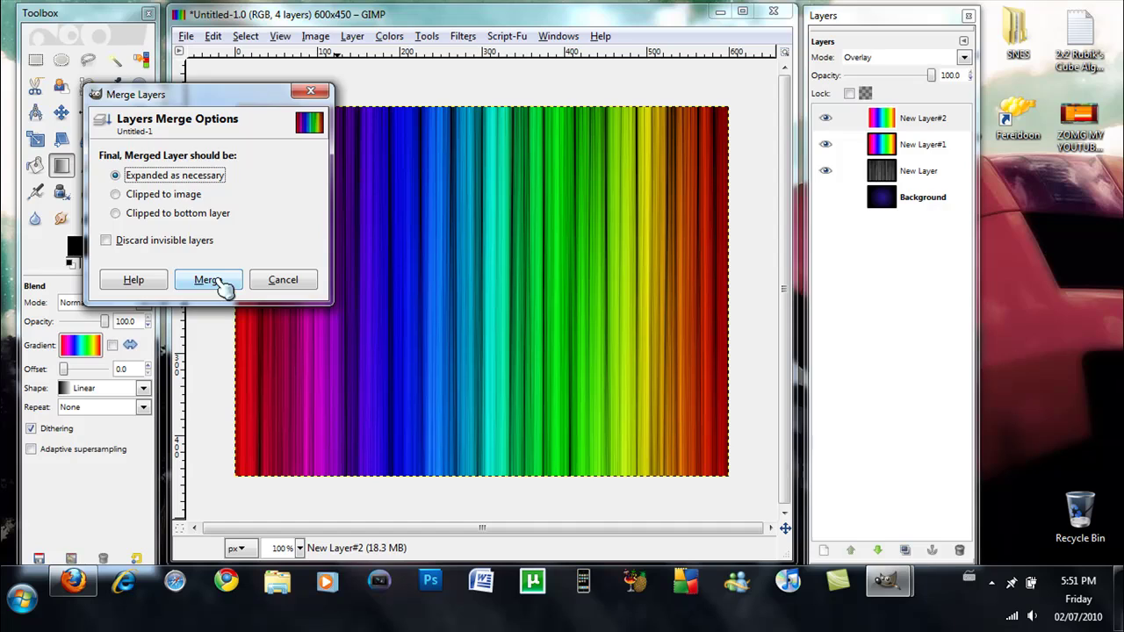
left_click(208, 281)
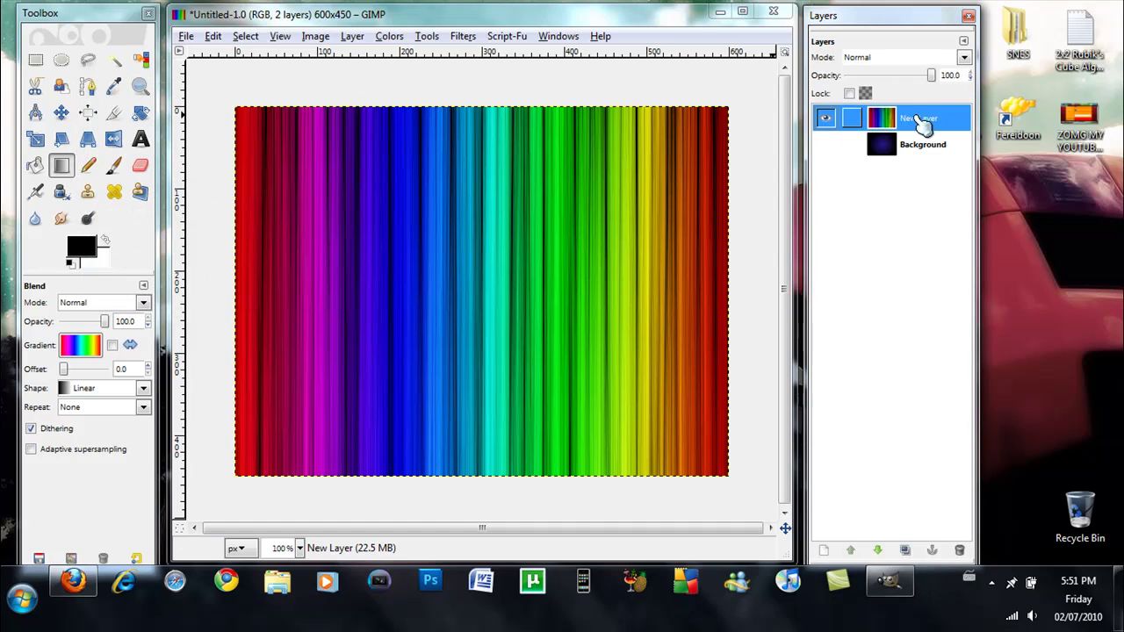
left_click(826, 145)
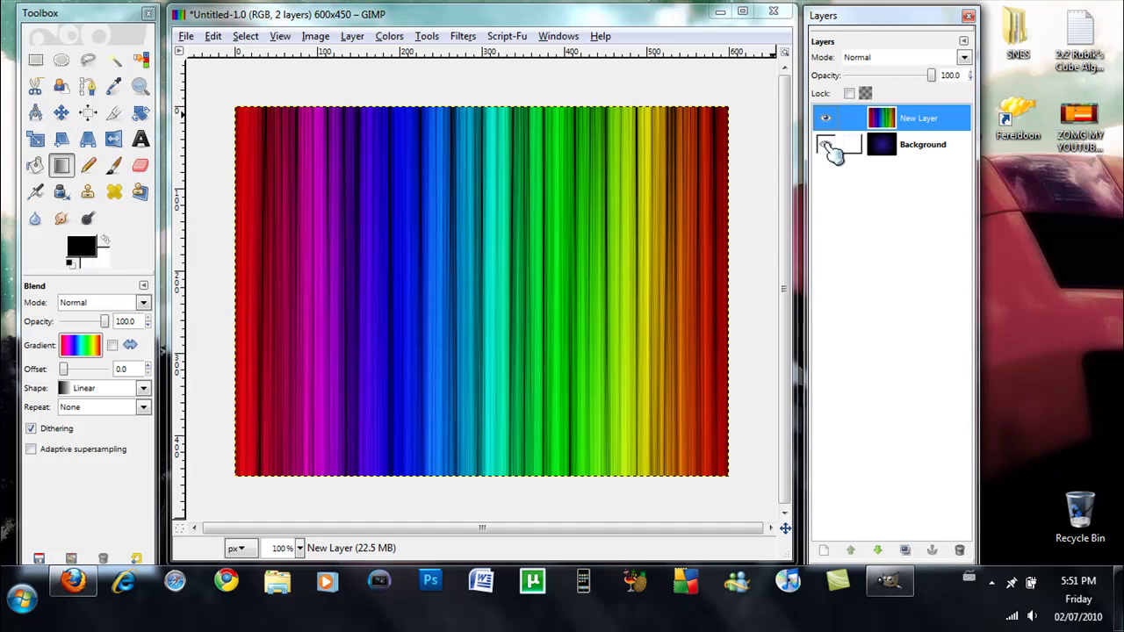
Step: Draw a closed wavy free-select band across the middle of the rainbow streaks
left_click(848, 259)
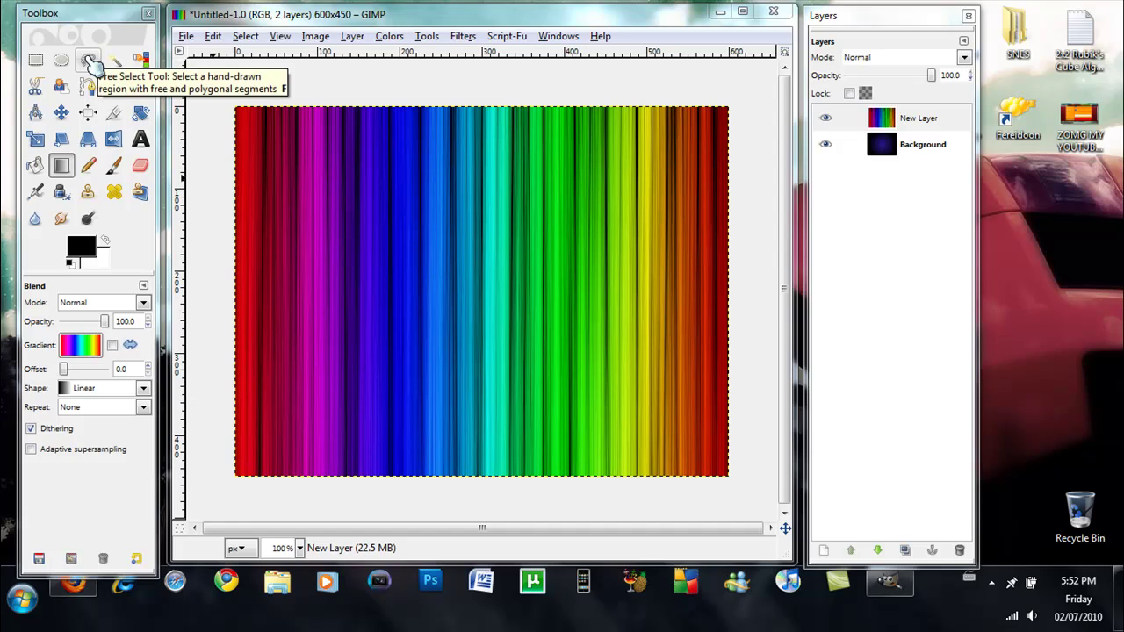
left_click(88, 59)
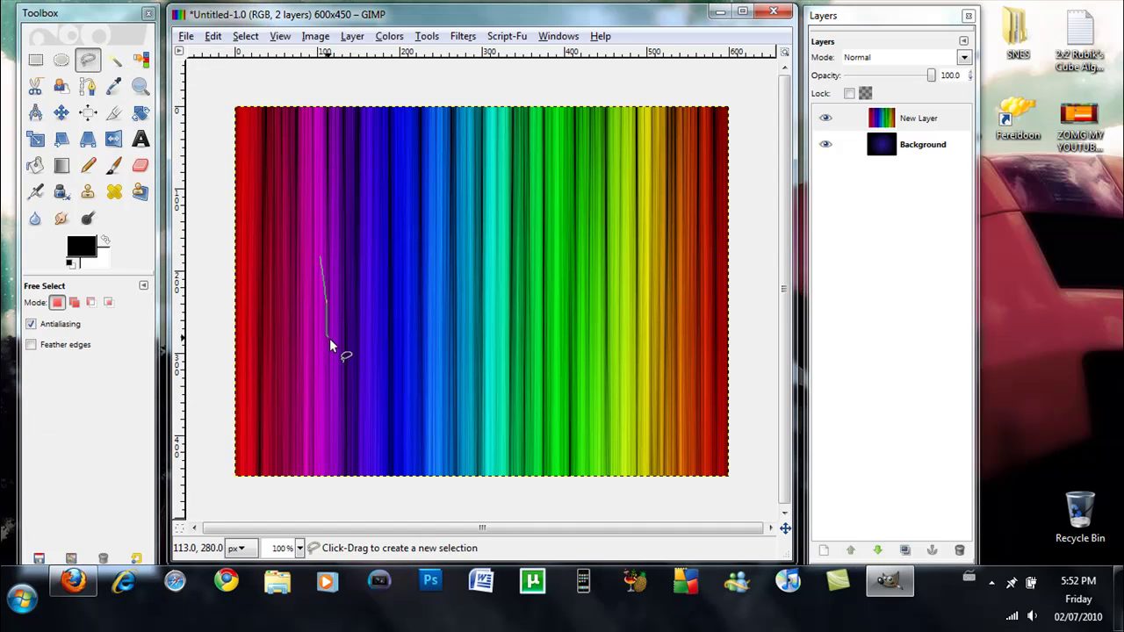
mouse_move(319, 256)
left_mouse_down()
mouse_move(421, 342)
mouse_move(569, 348)
mouse_move(664, 317)
left_mouse_up()
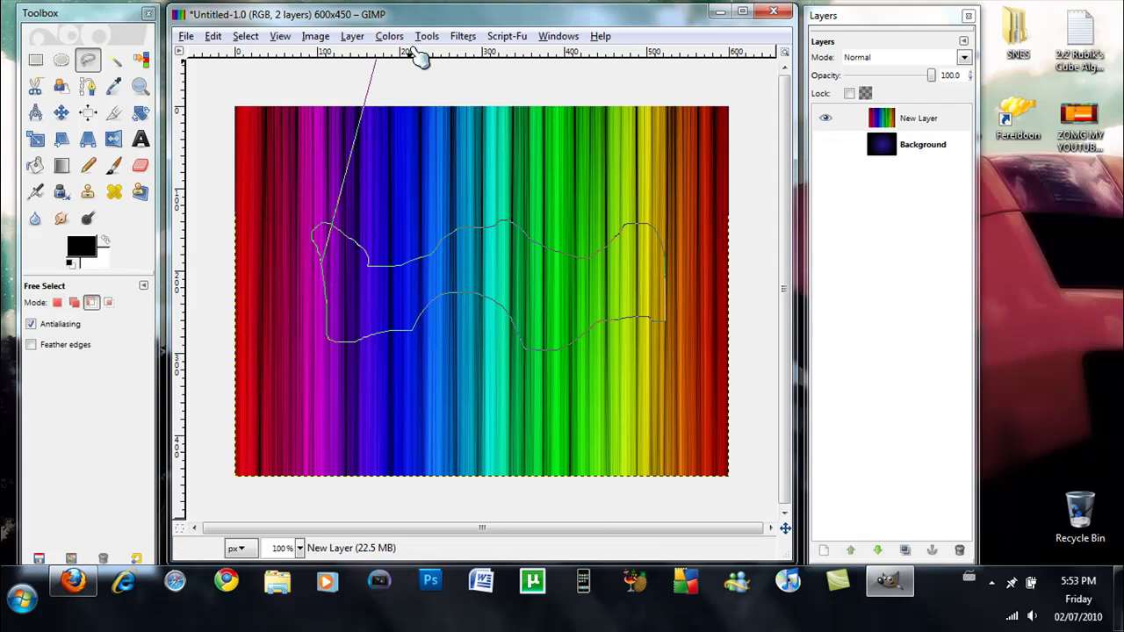
left_click(322, 259)
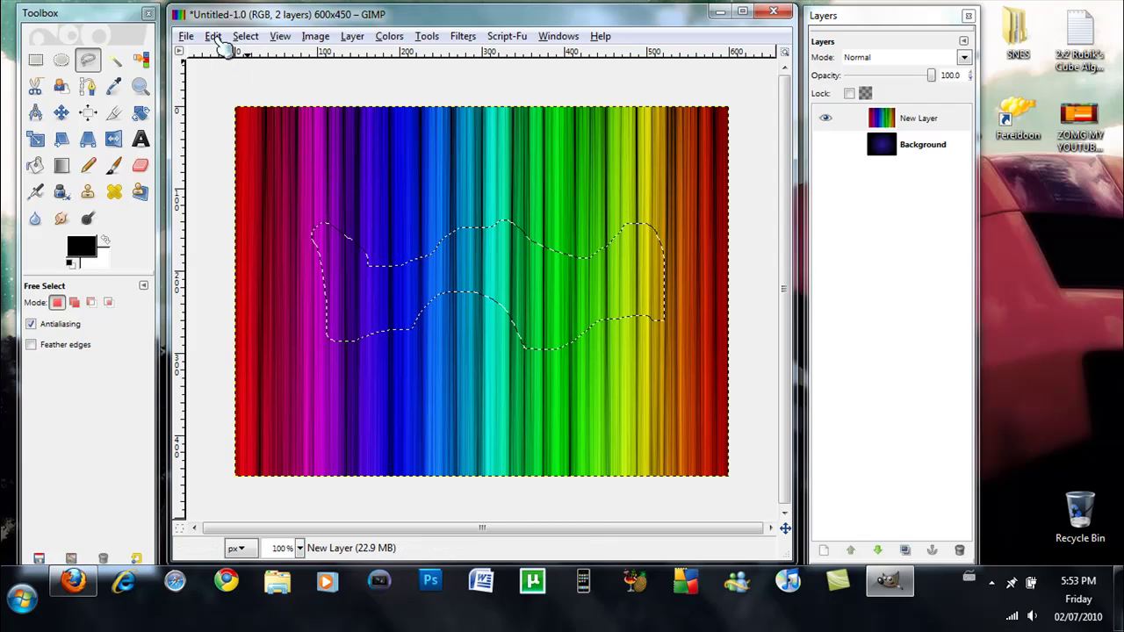
Step: Feather the wavy selection by 70 pixels
left_click(245, 36)
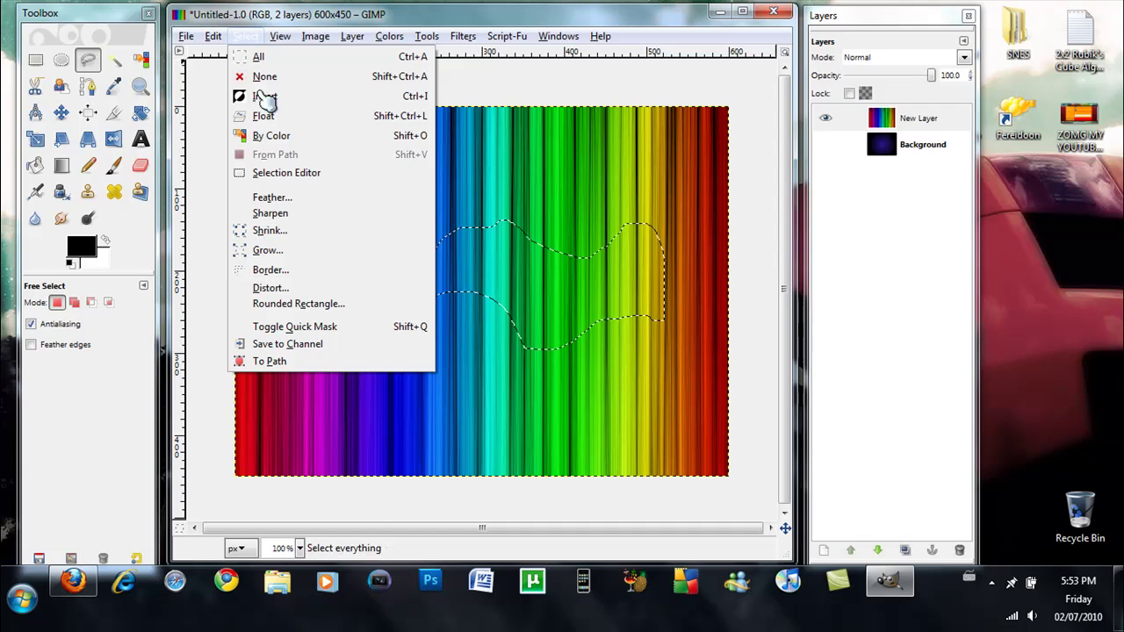
left_click(306, 197)
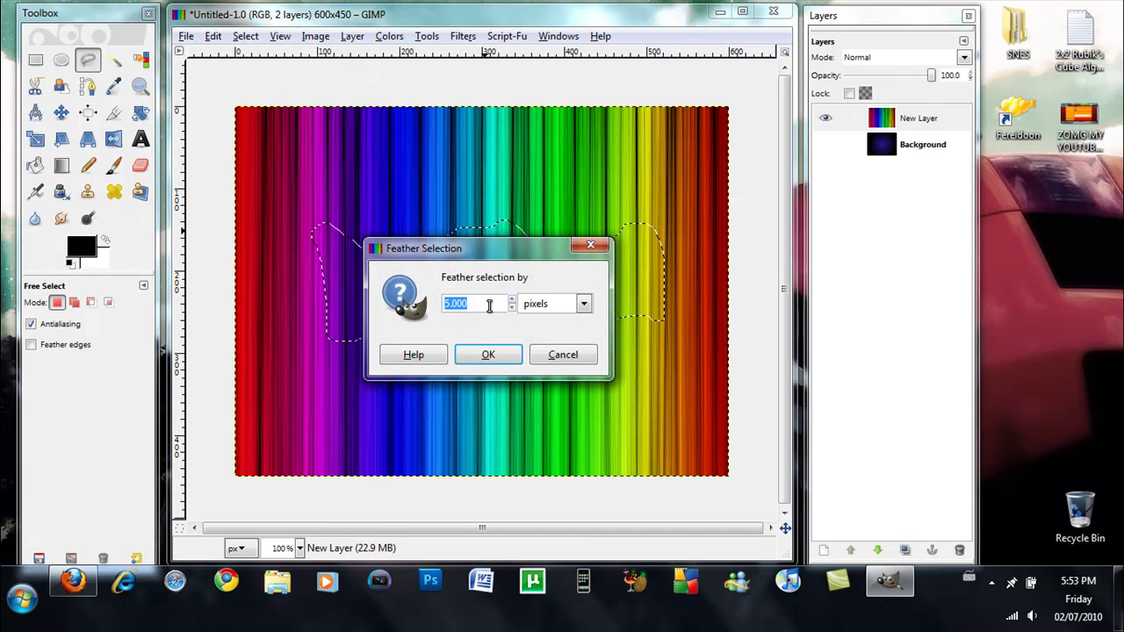
type("7")
key("BackSpace")
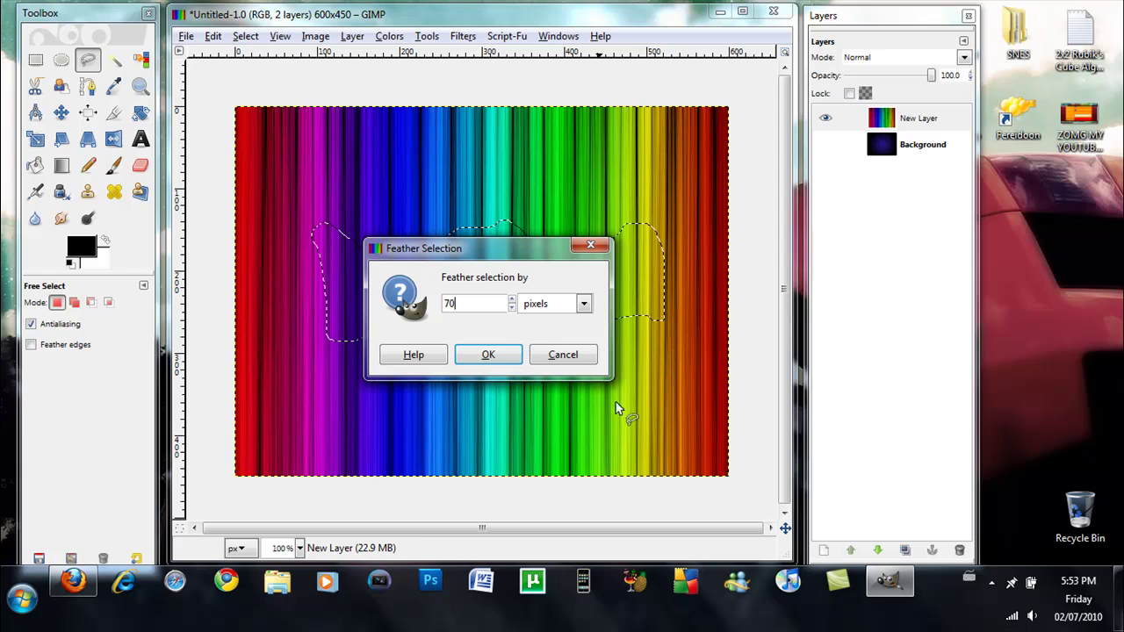
left_click(488, 355)
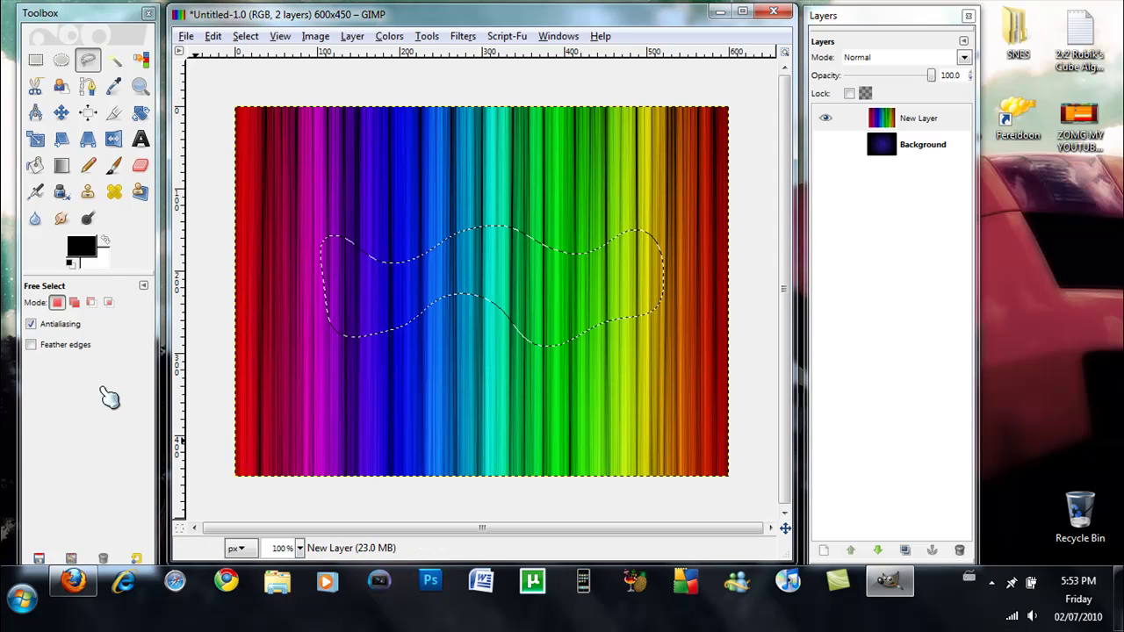
left_click(61, 112)
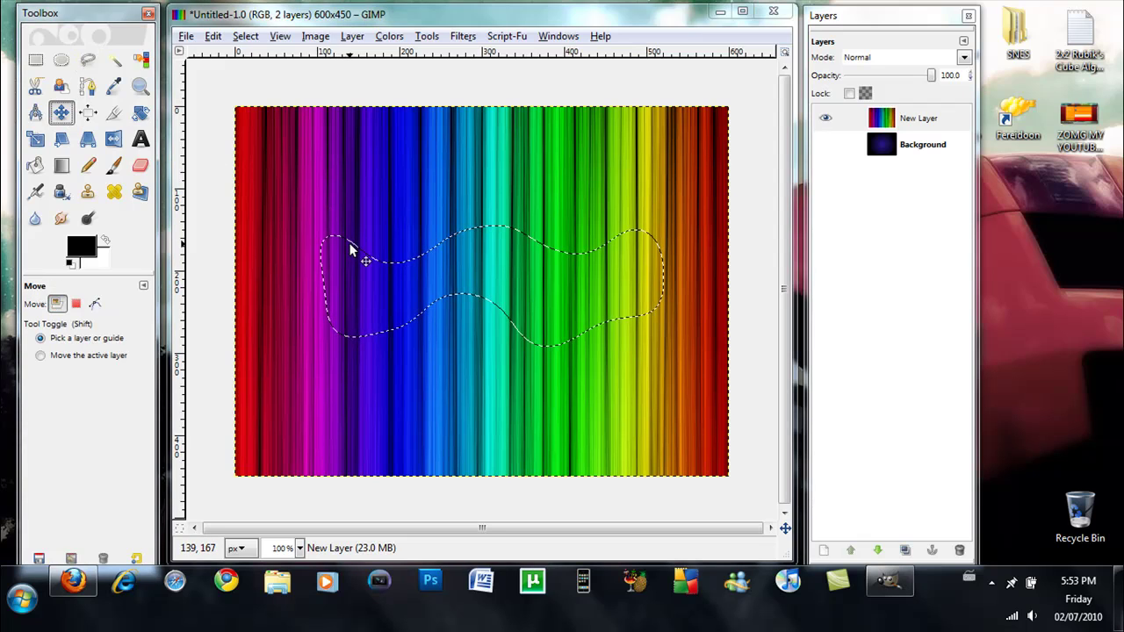
Step: Add a layer mask to the rainbow layer based on the feathered selection
left_click_drag(348, 250, 326, 246)
key("ctrl+z")
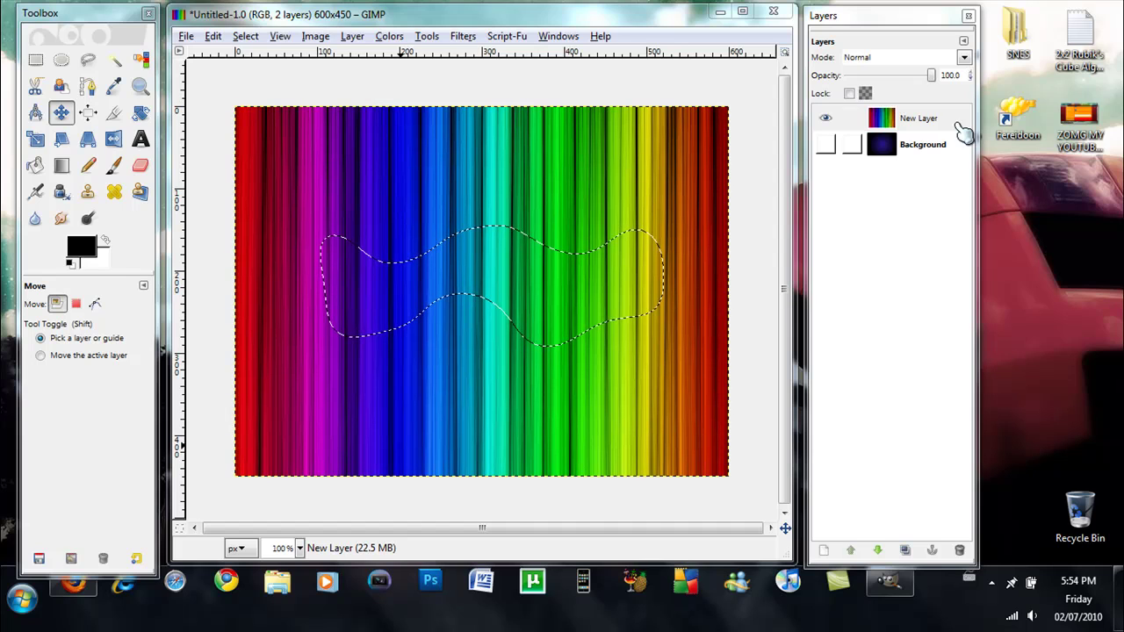
right_click(932, 123)
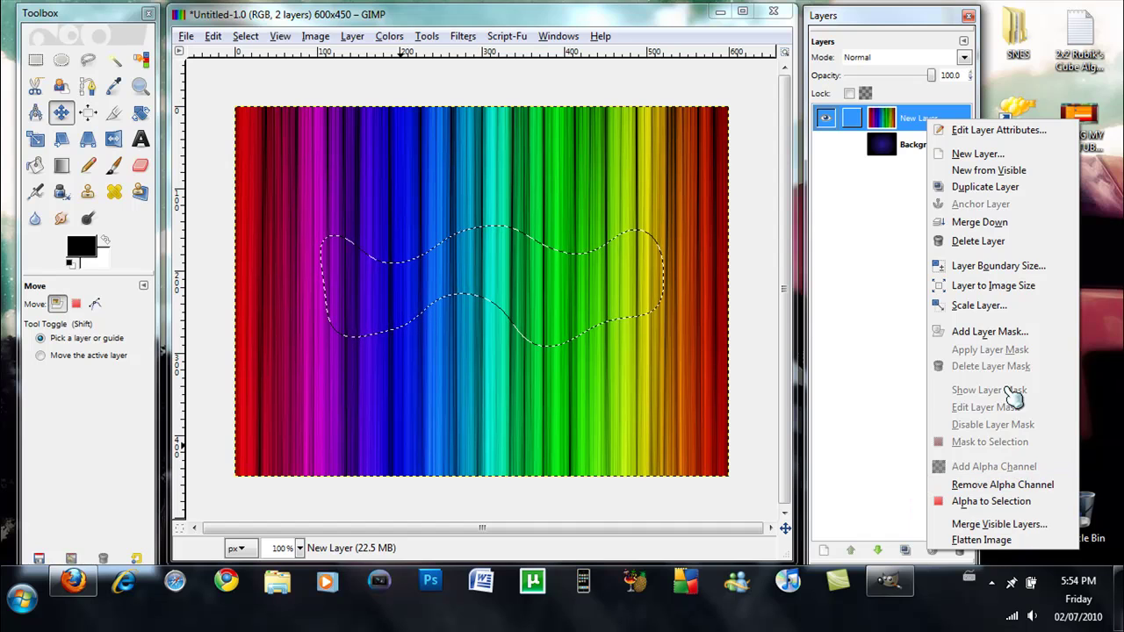
left_click(1011, 333)
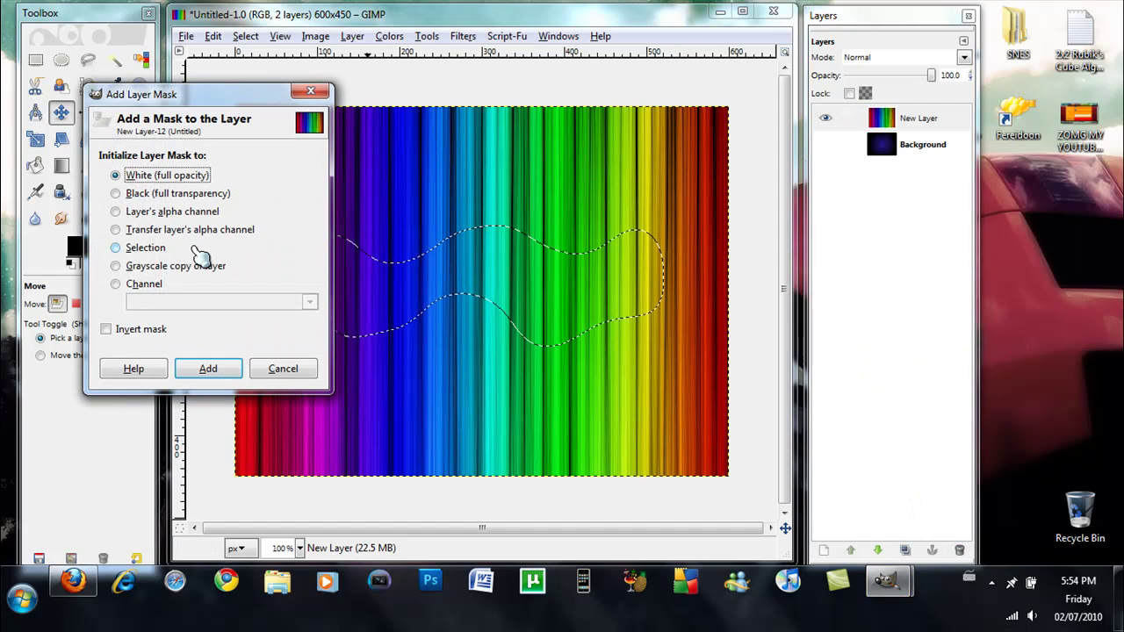
left_click(129, 250)
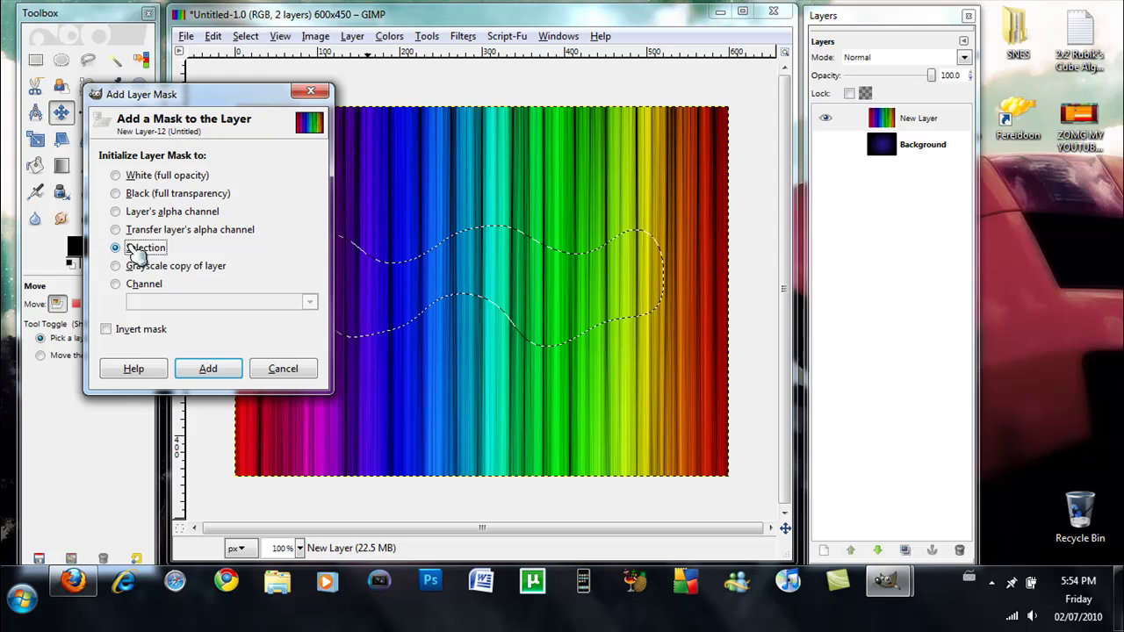
left_click(219, 372)
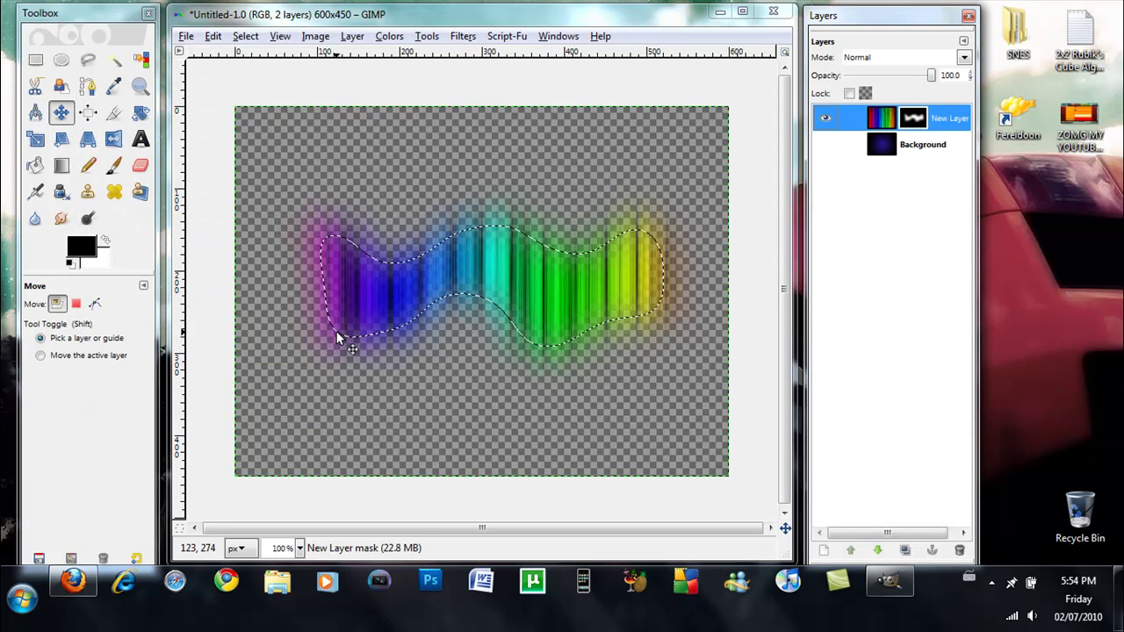
Step: Show the dark blue background layer and clear the selection
left_click(826, 144)
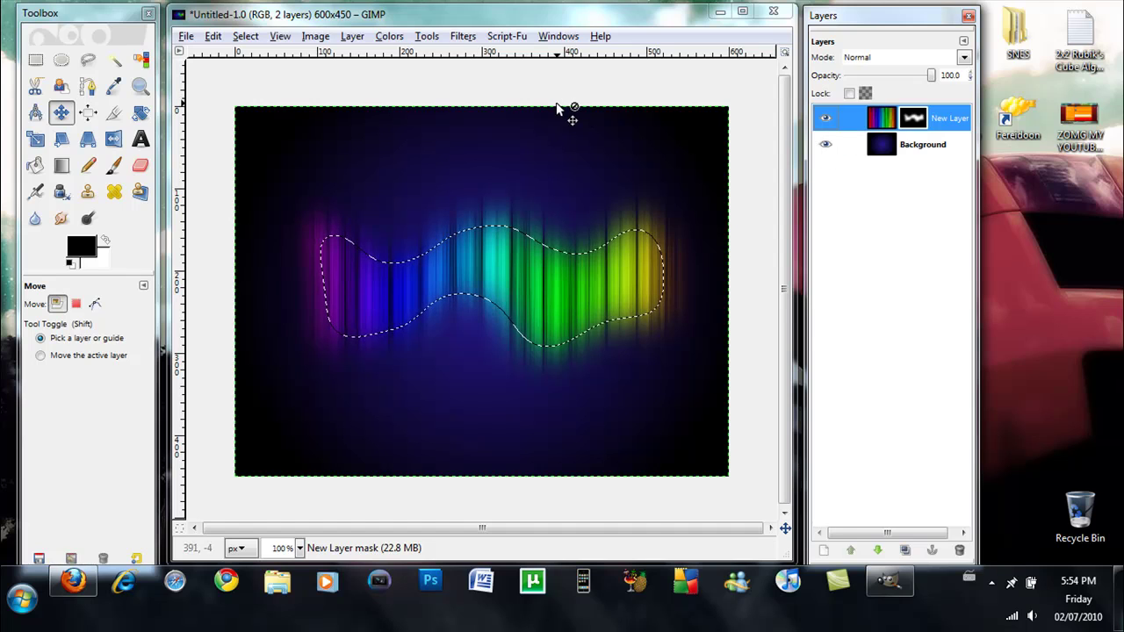
left_click(246, 36)
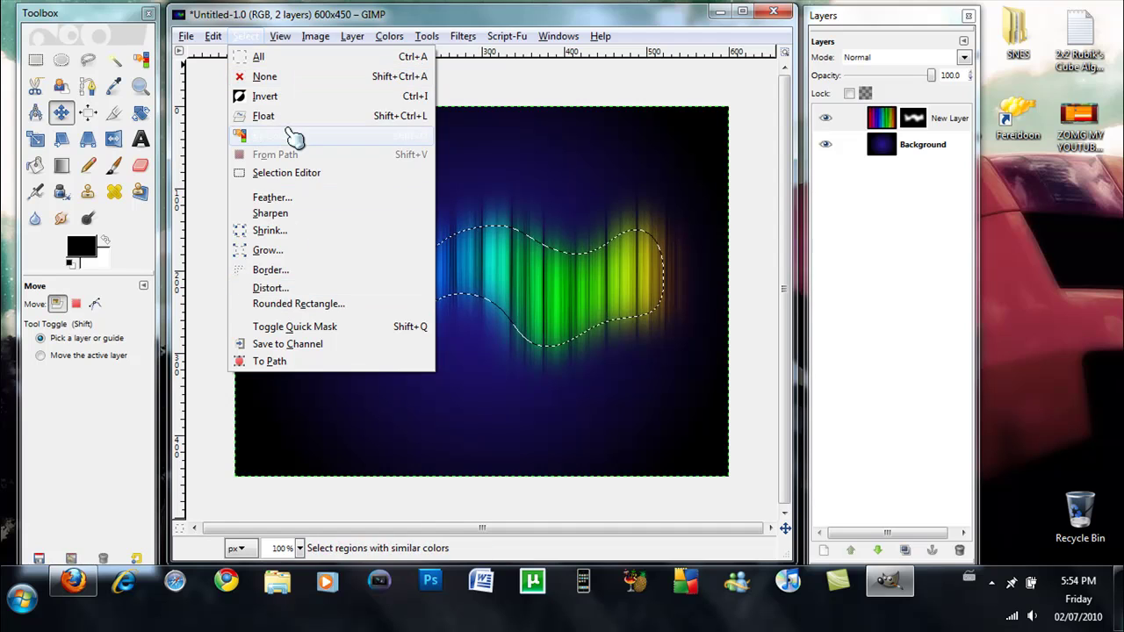
left_click(268, 77)
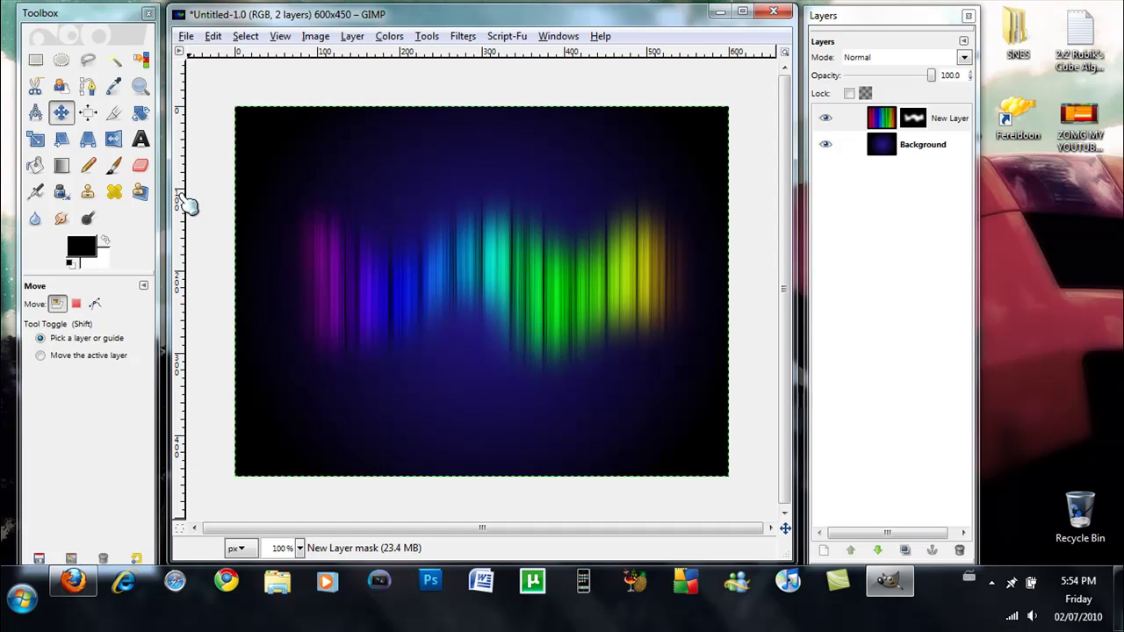
Step: Create a text box below the rainbow streak using the selected font and enter 'What's Up'
left_click(141, 139)
left_click_drag(371, 380, 624, 432)
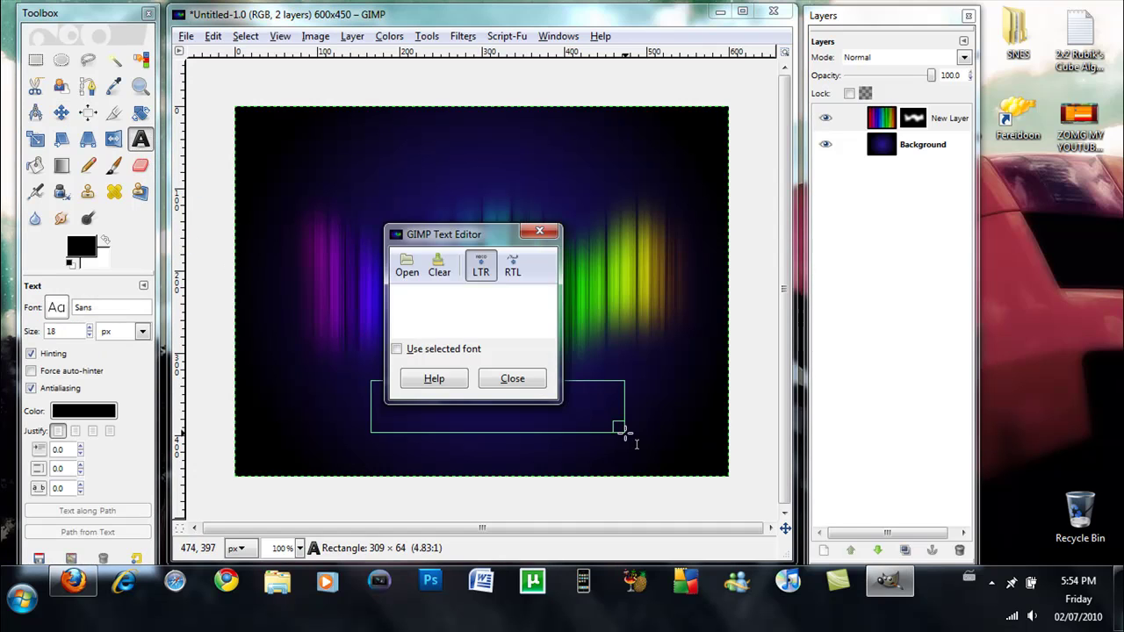
left_click(515, 350)
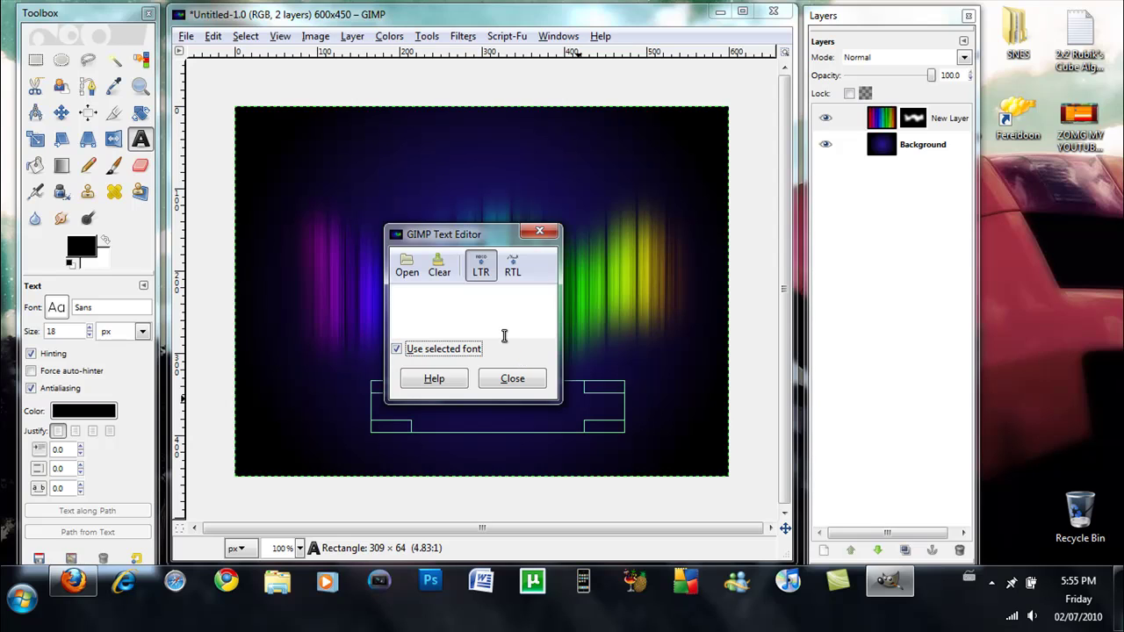
left_click(502, 318)
type("Wh")
key("BackSpace")
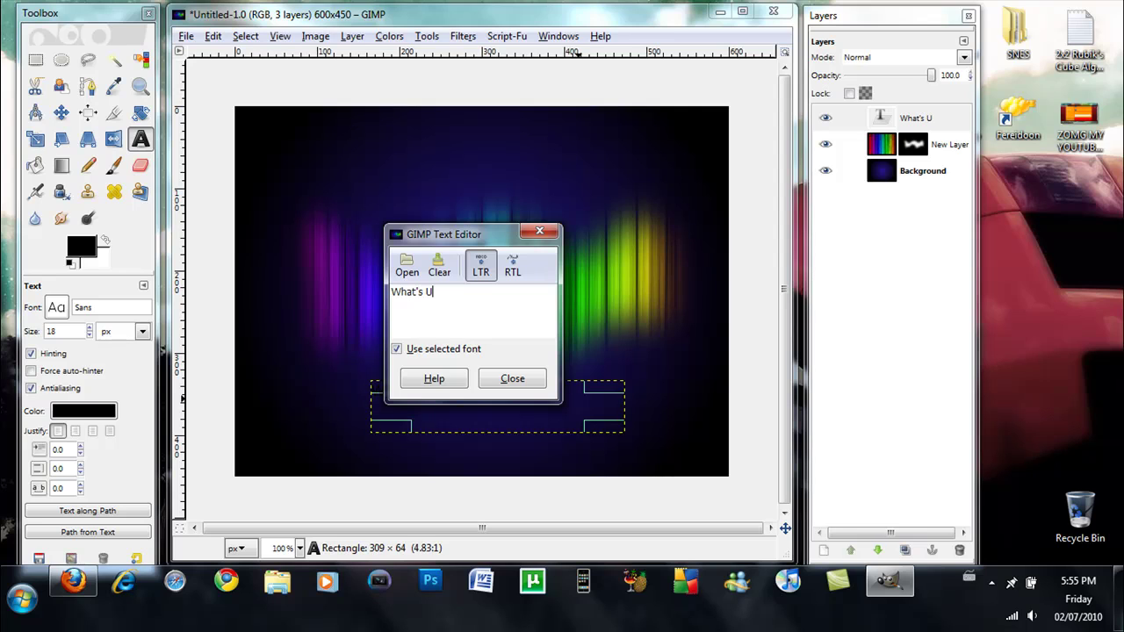
left_click(512, 378)
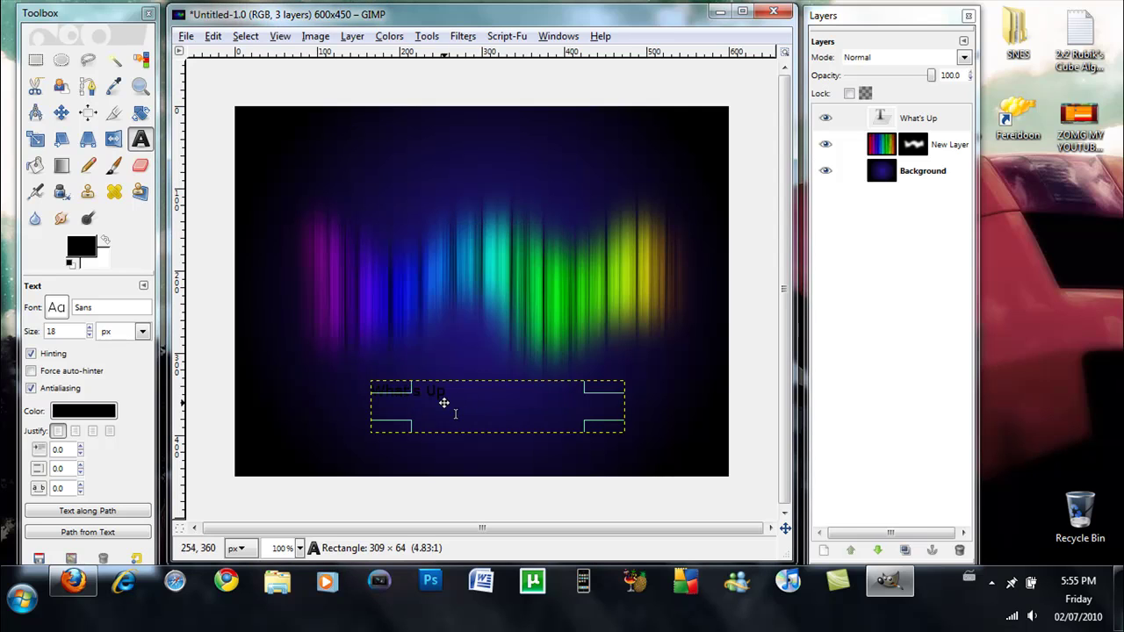
left_click(509, 374)
Step: Change the text font to Showcard Gothic
left_click(83, 311)
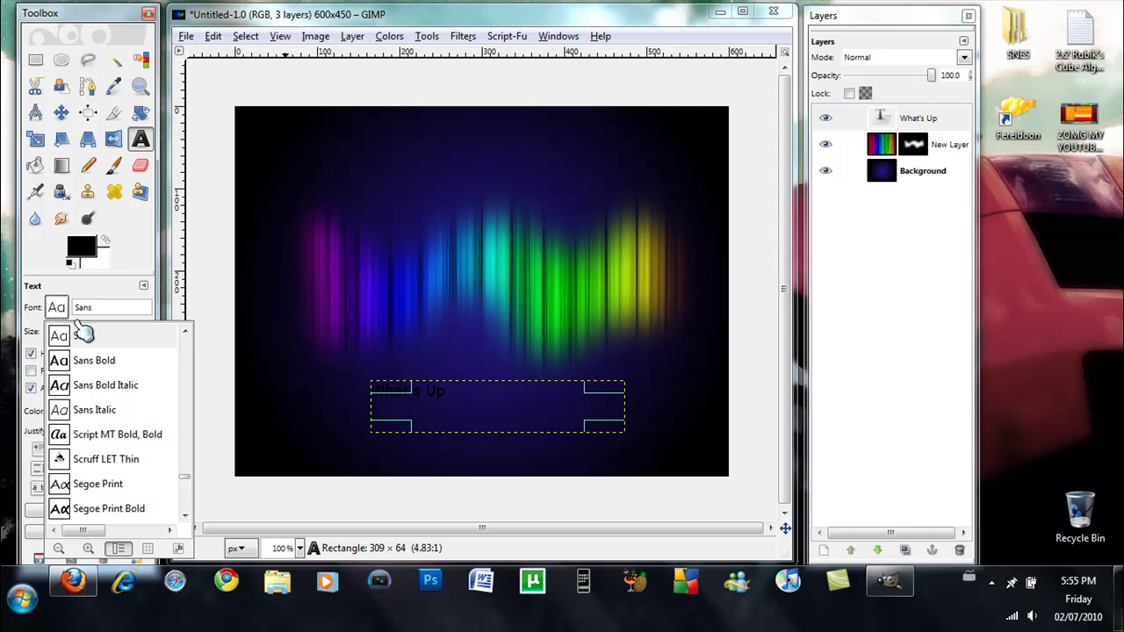
scroll(191, 490, "down", 6)
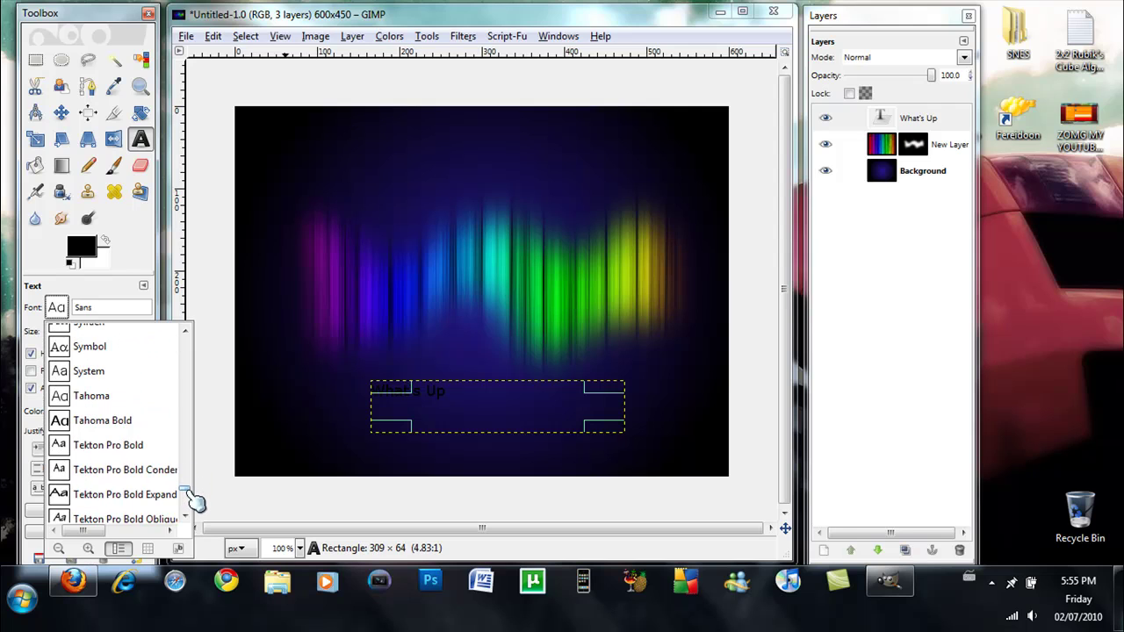
left_click(123, 433)
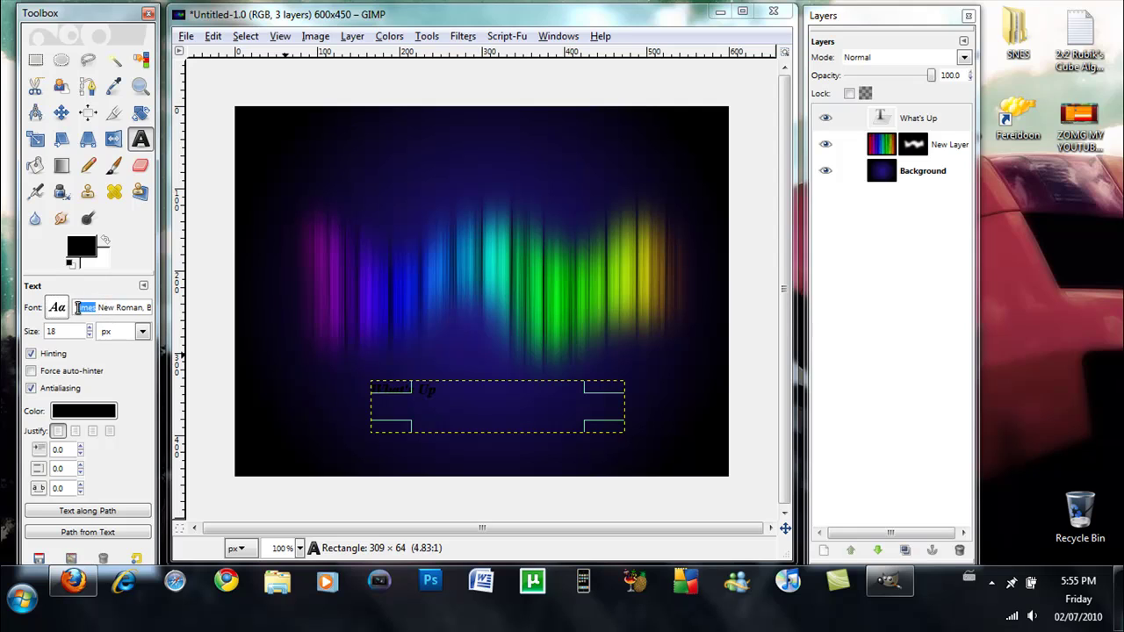
triple_click(89, 307)
key("BackSpace")
type("Showc")
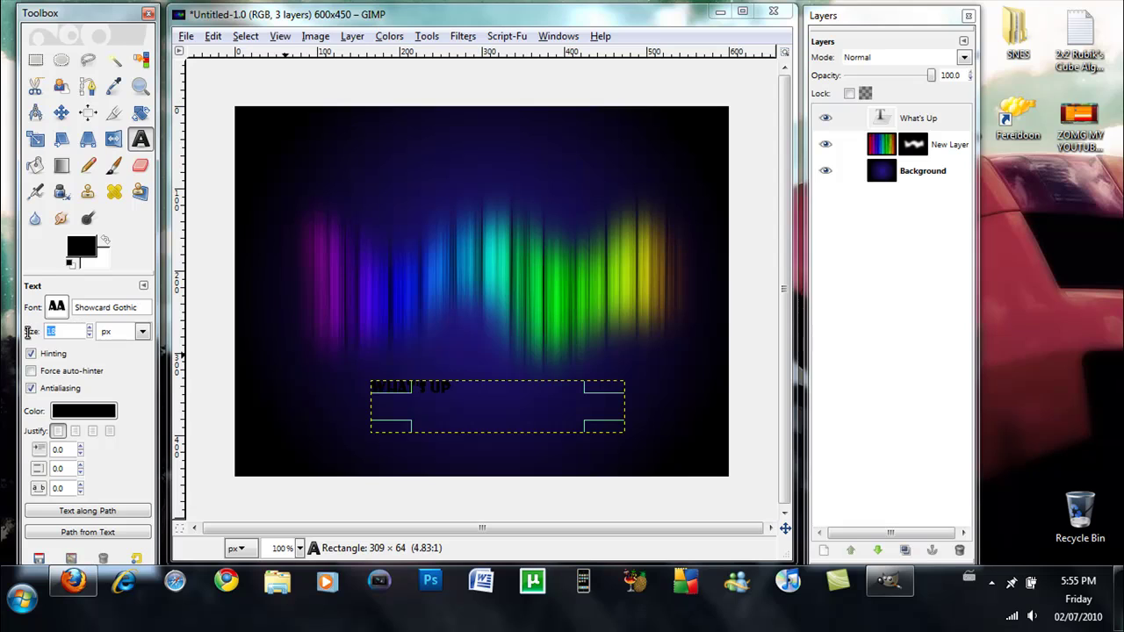
Step: Set the text size to 45 with hinting off, then move the text right
key("BackSpace")
type("70")
left_click(114, 358)
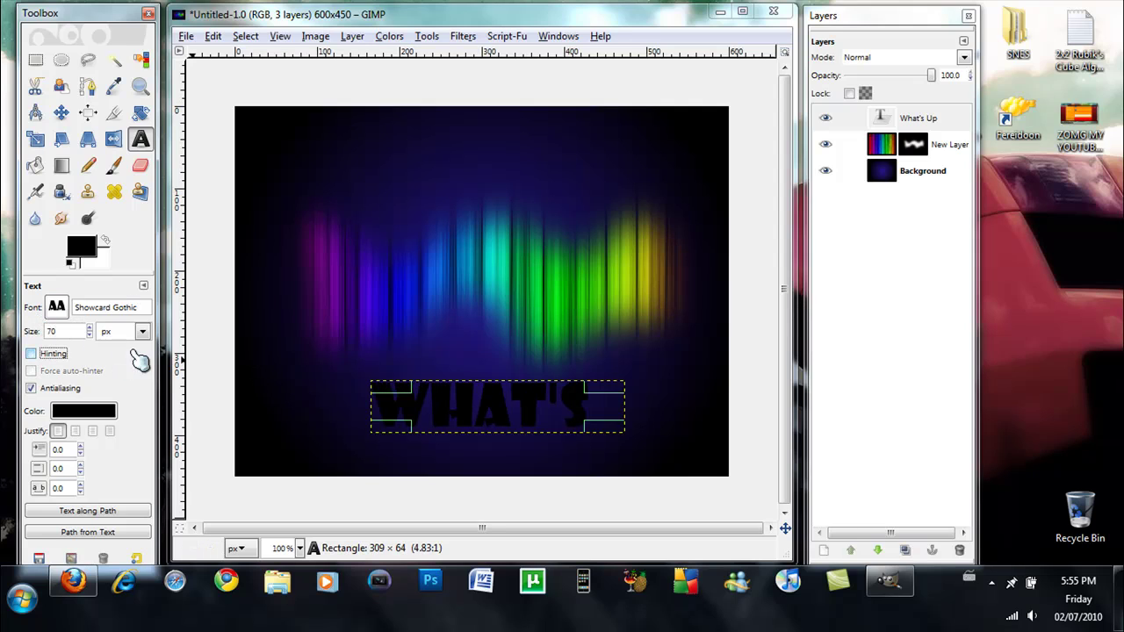
double_click(49, 331)
type("45")
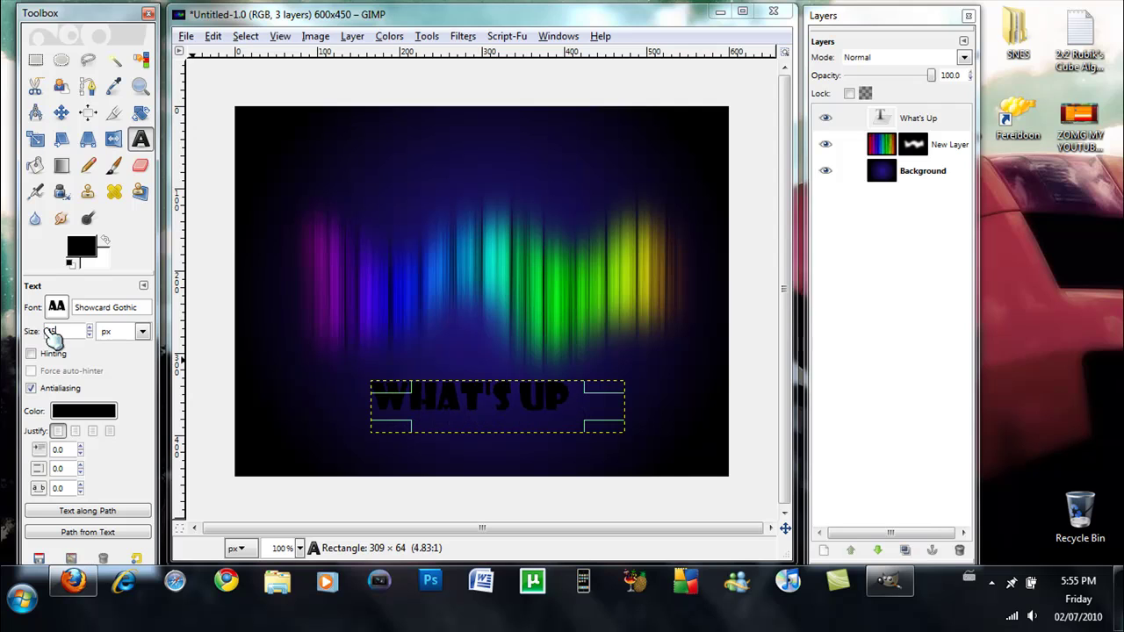
left_click(63, 114)
left_click_drag(468, 391, 555, 396)
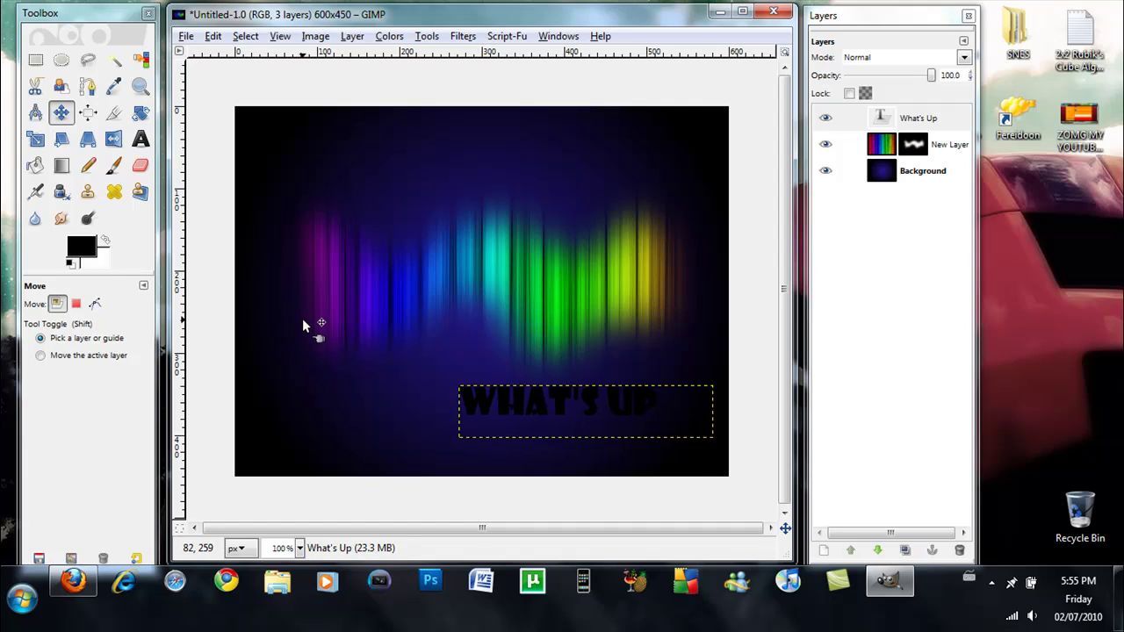